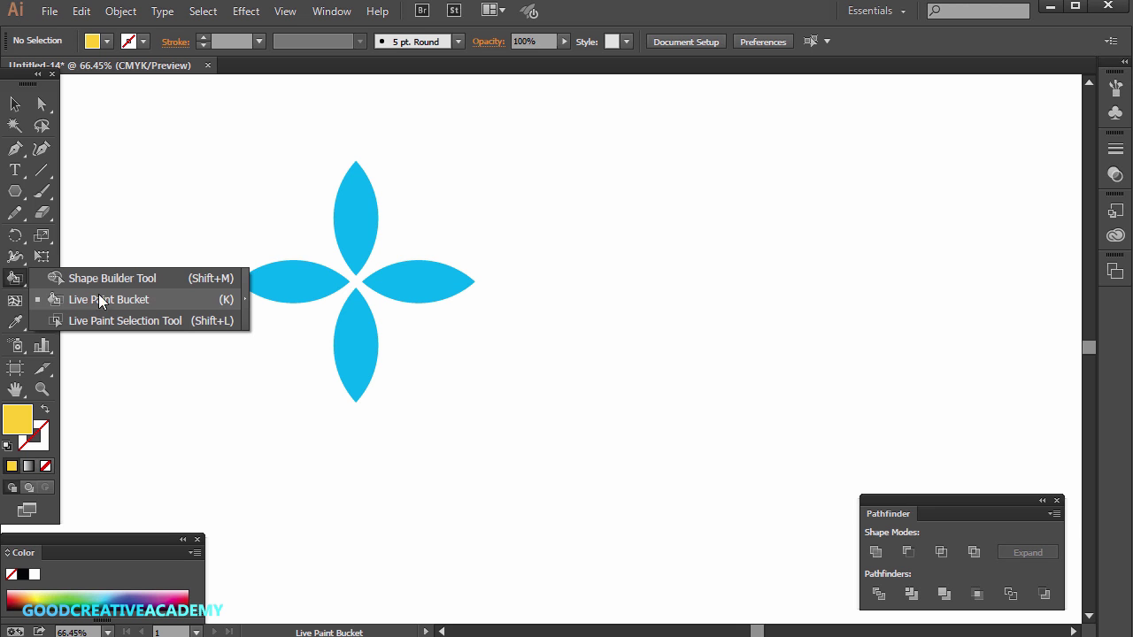
Try shifting the upper-right circle of the flower's Live Paint group to reshape its petals, and undo the move
key("v")
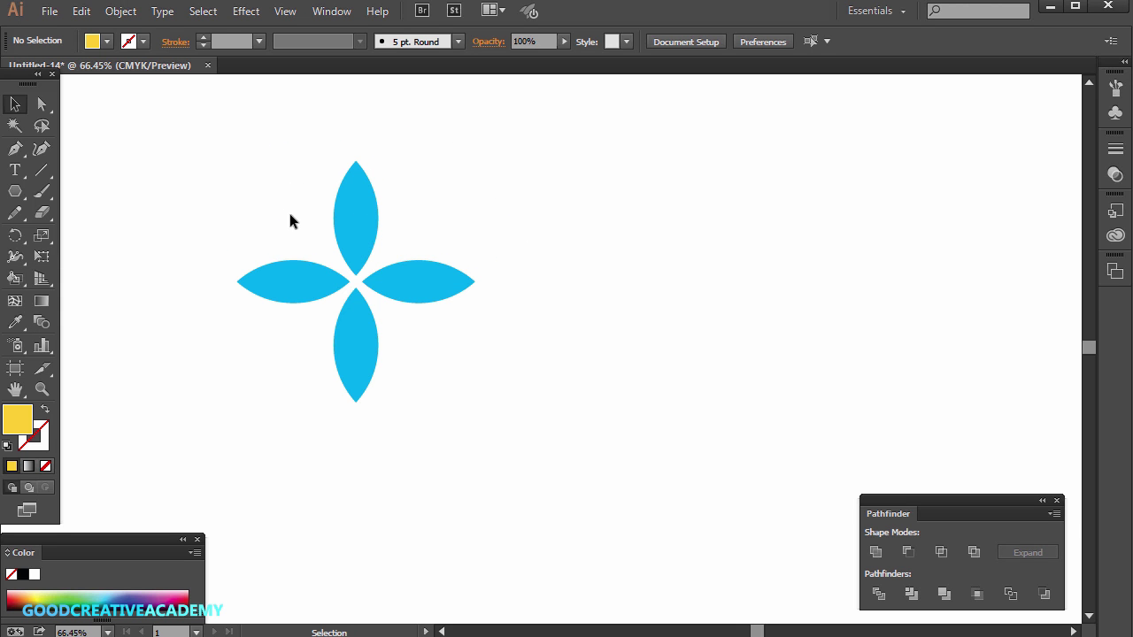
left_click(311, 295)
left_click(614, 232)
left_click(305, 295)
left_click(418, 232)
left_click(42, 104)
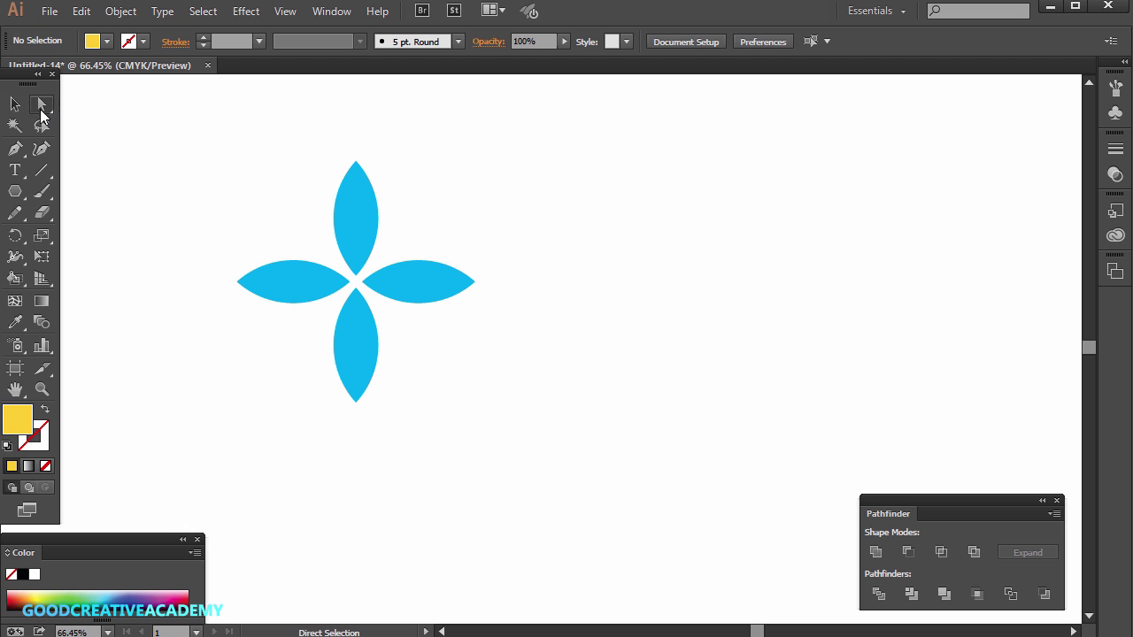
left_click(360, 216)
left_click_drag(354, 213, 371, 206)
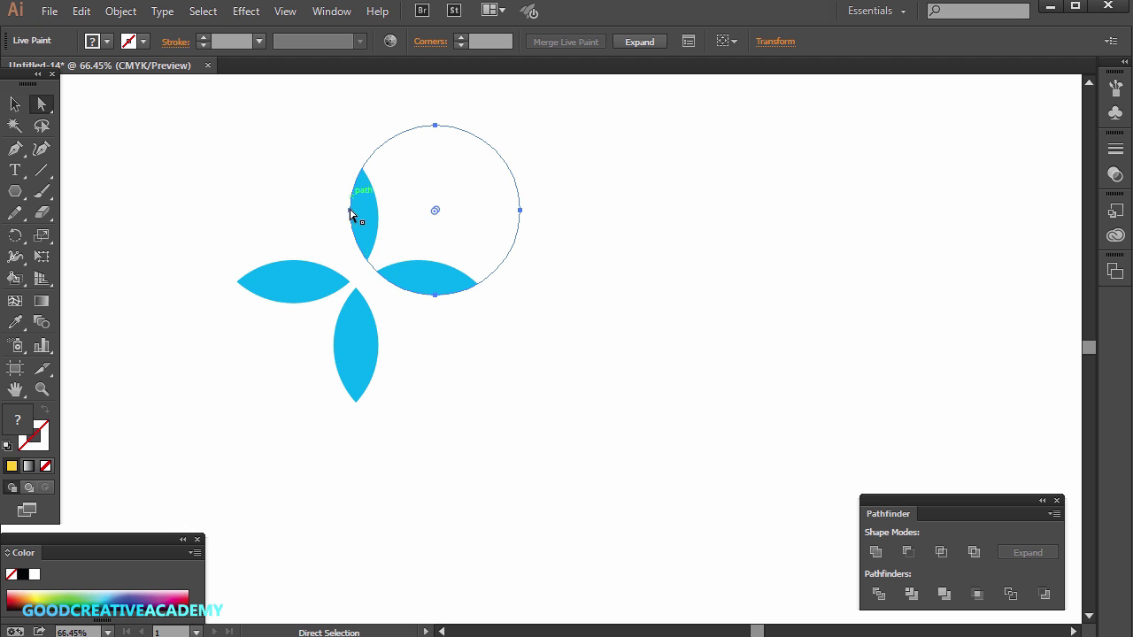
key("ctrl+z")
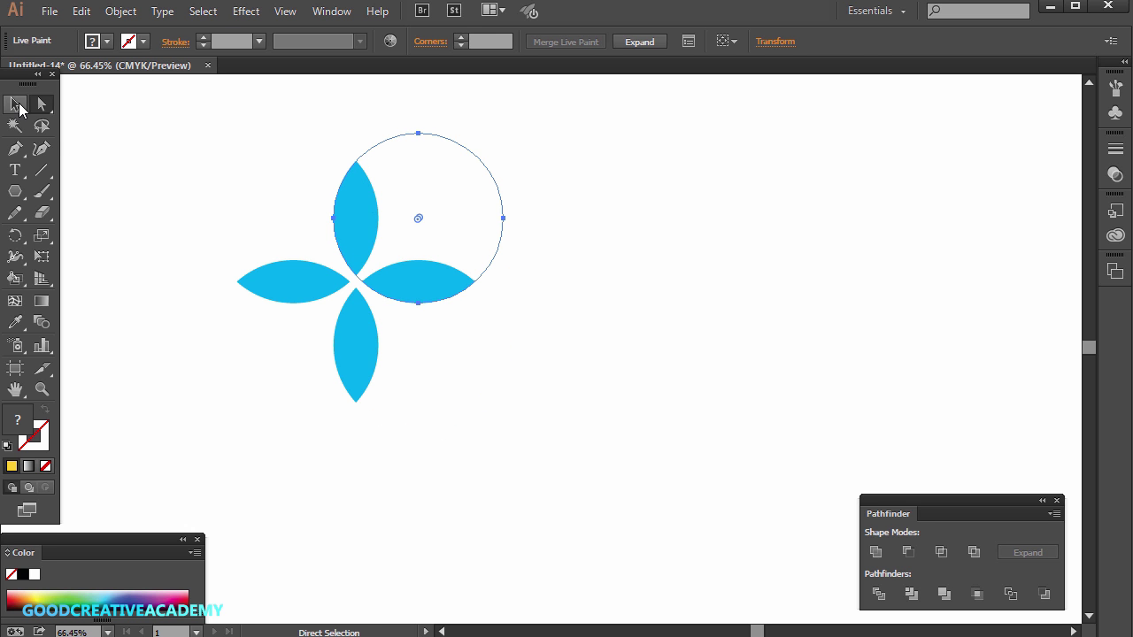
Rotate the whole light-blue Live Paint flower 45° so its petals point diagonally, and deselect it
left_click(18, 106)
key("ctrl+a")
left_click_drag(508, 127, 615, 299)
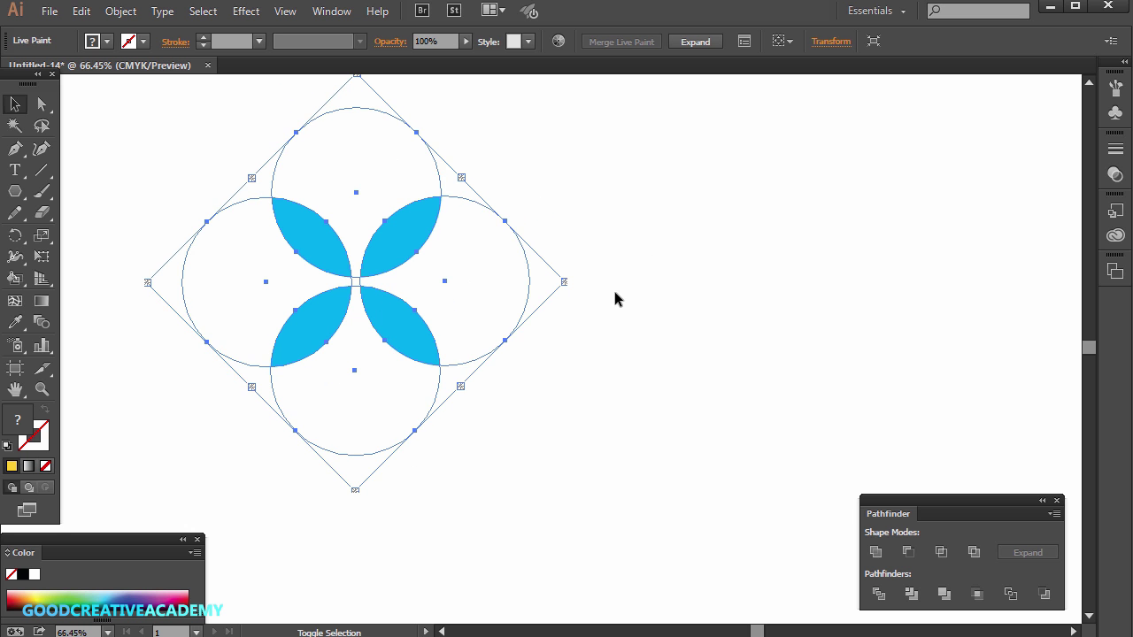
left_click(618, 359)
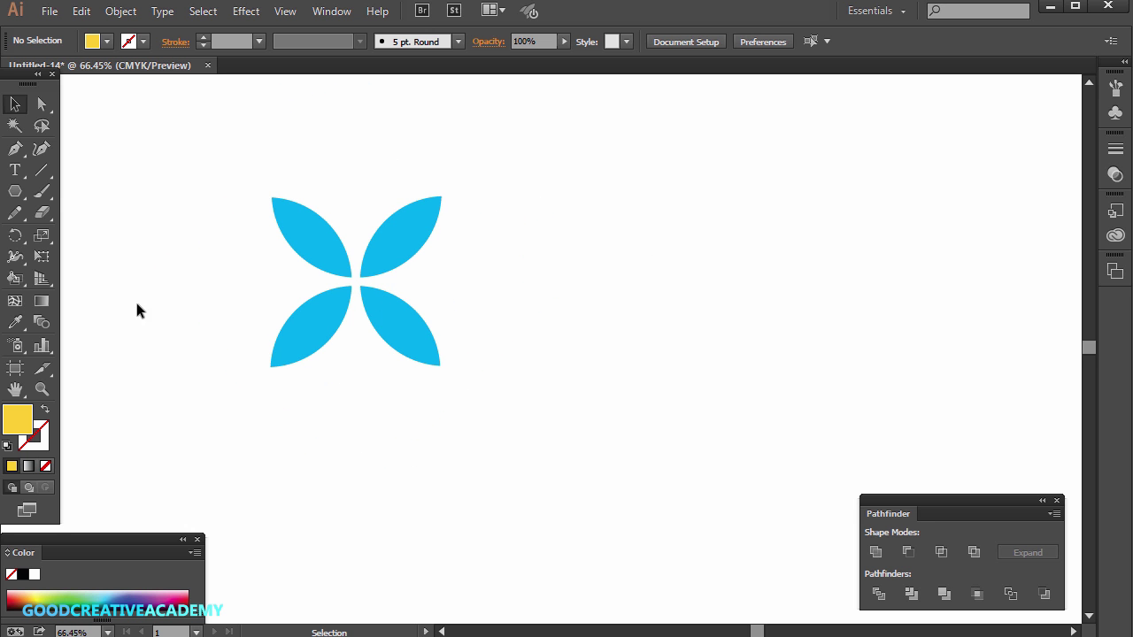
Try moving the left and lower circles of the rotated flower individually to reshape its petals, undoing each move
left_click(41, 104)
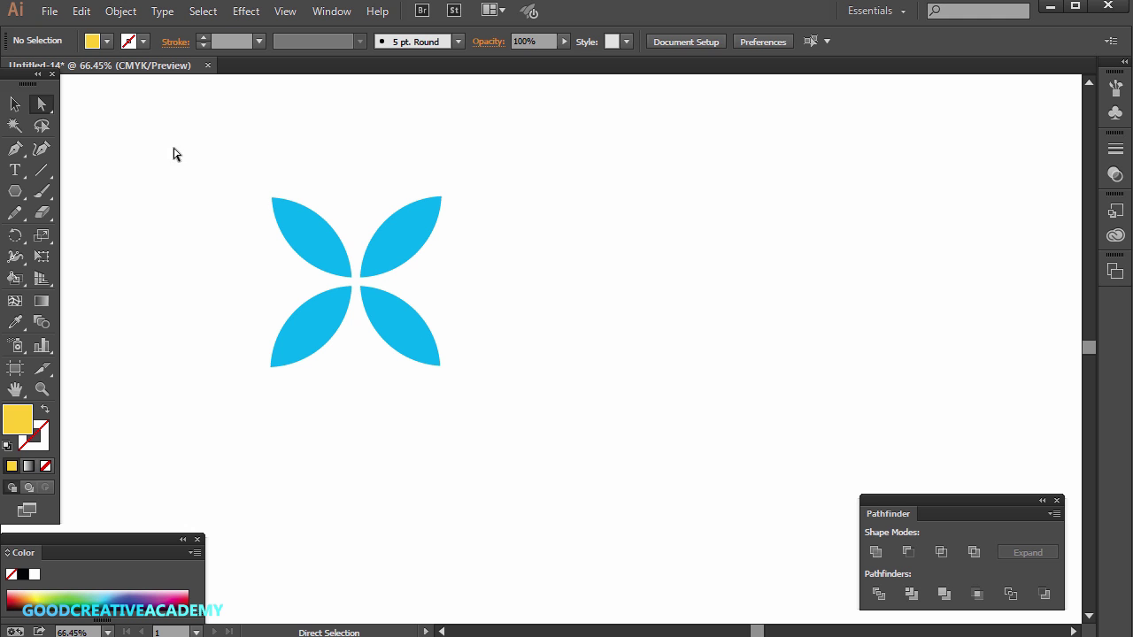
left_click(292, 248)
left_click_drag(315, 245, 300, 246)
key("ctrl+z")
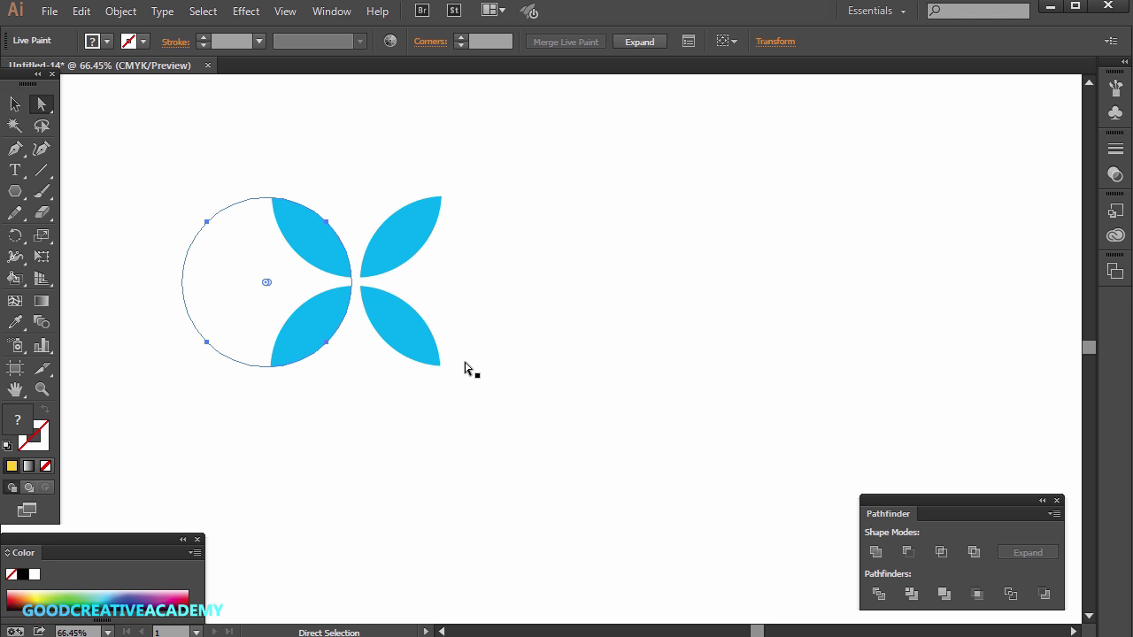
left_click_drag(399, 334, 410, 311)
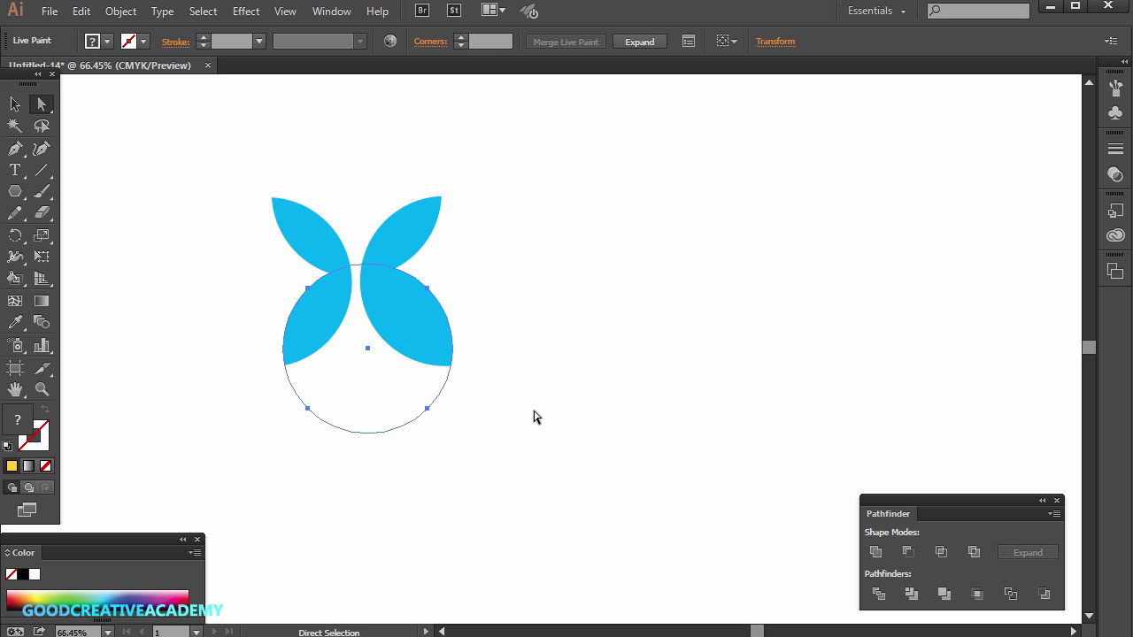
key("ctrl+z")
key("ctrl+z")
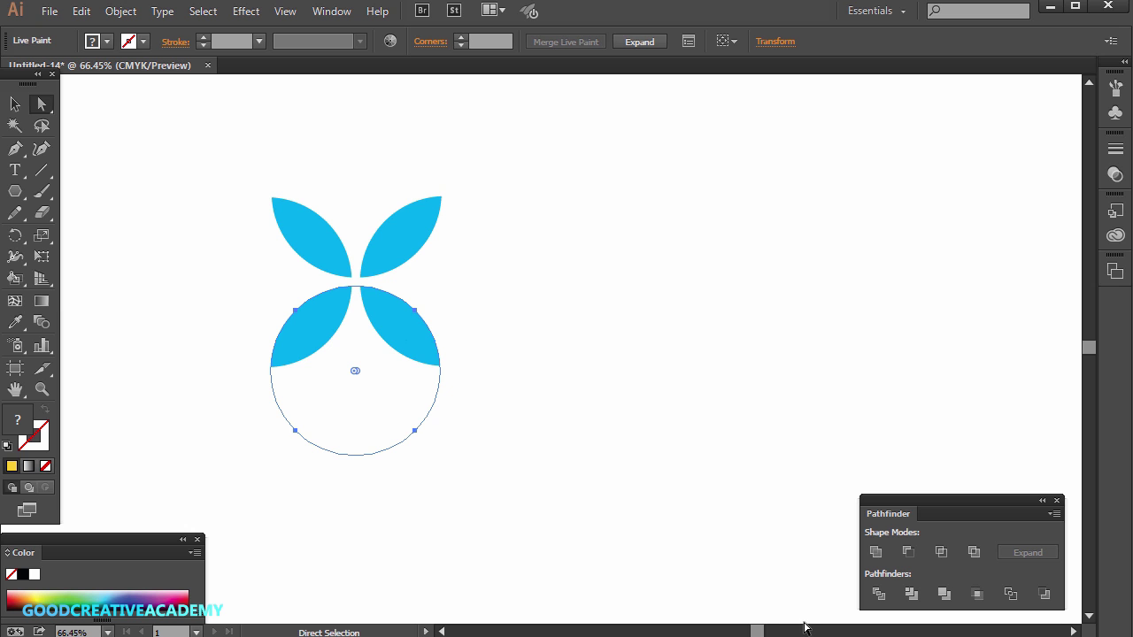
Draw a yellow-filled circle on the empty canvas to the right of the flower and move it slightly upward
left_click_drag(759, 633, 764, 633)
left_click_drag(15, 191, 83, 233)
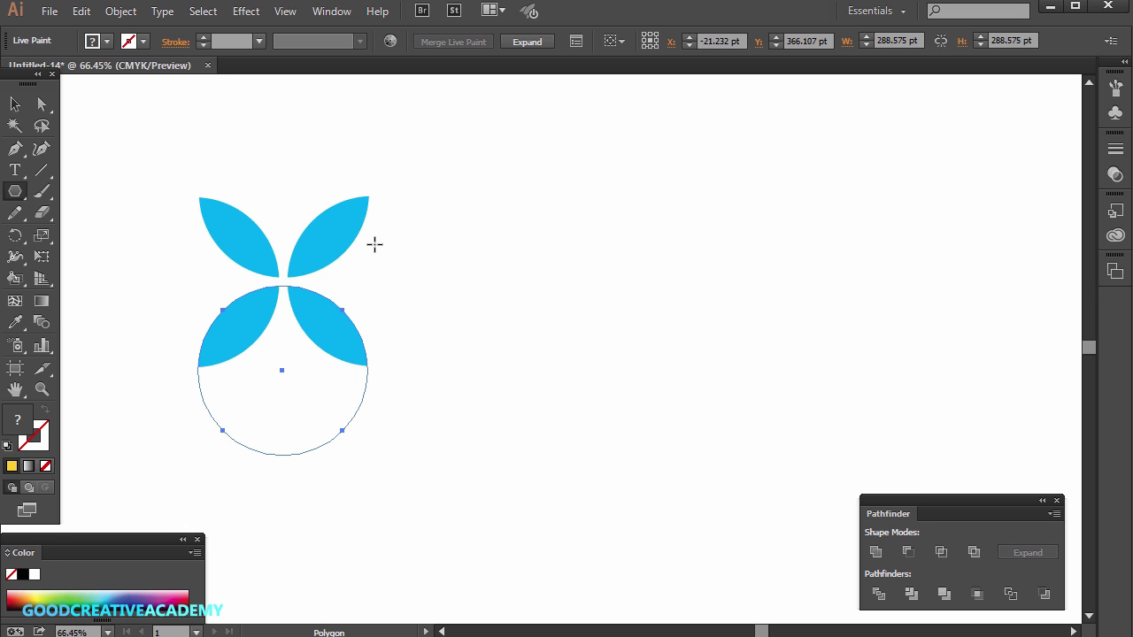
left_click_drag(534, 196, 728, 377)
key("v")
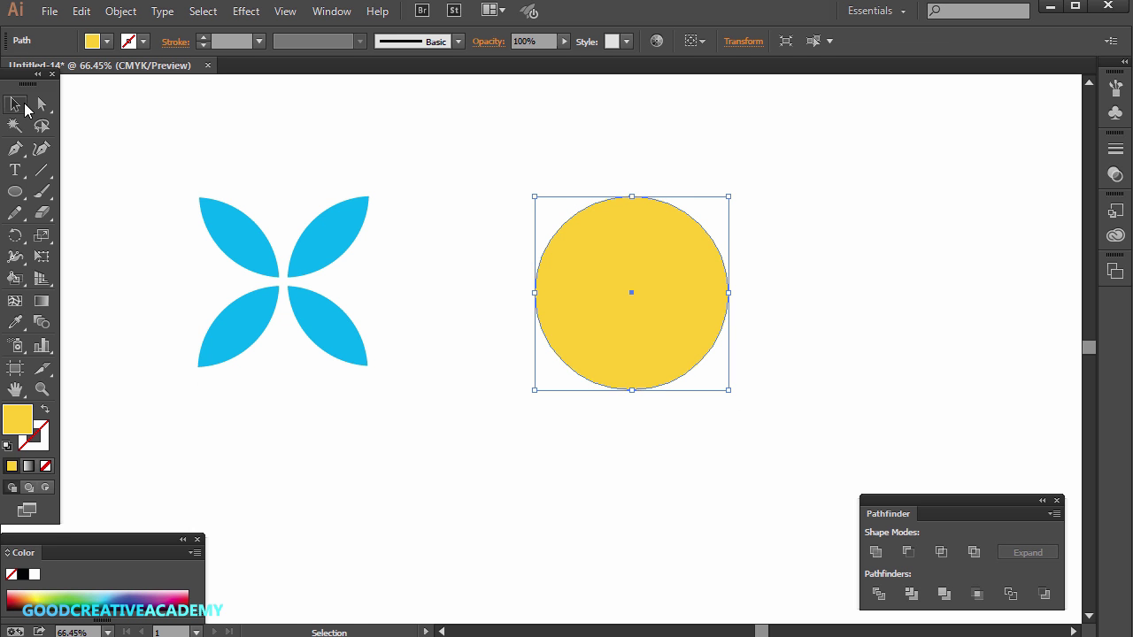
left_click_drag(592, 246, 580, 191)
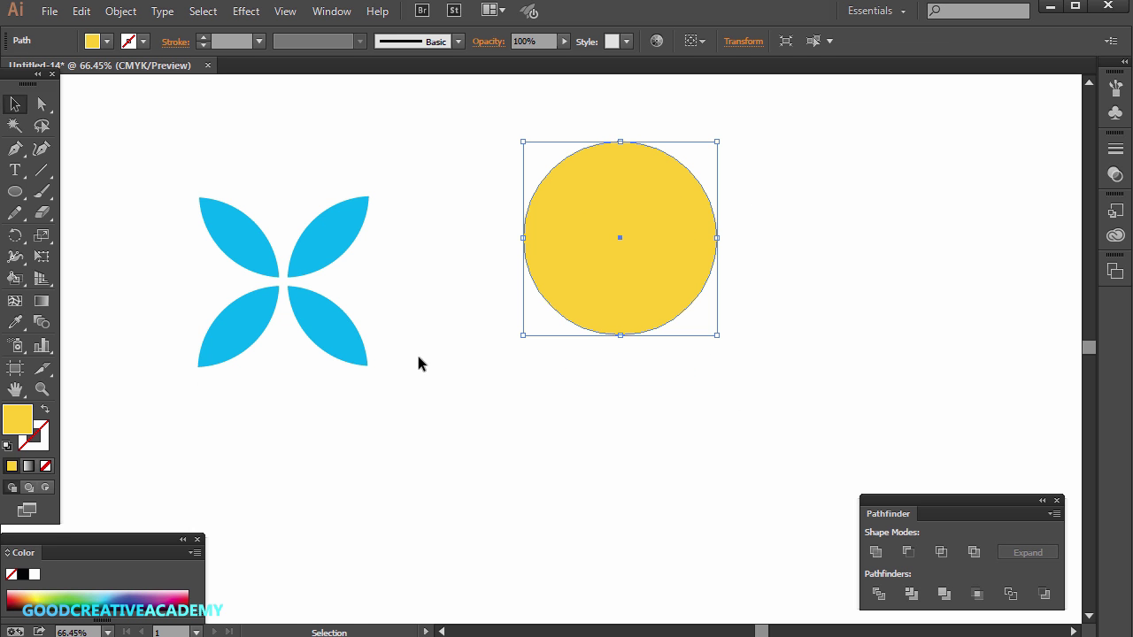
Swap the circle's fill and stroke so it has a yellow outline and no fill
left_click(44, 412)
left_click(43, 444)
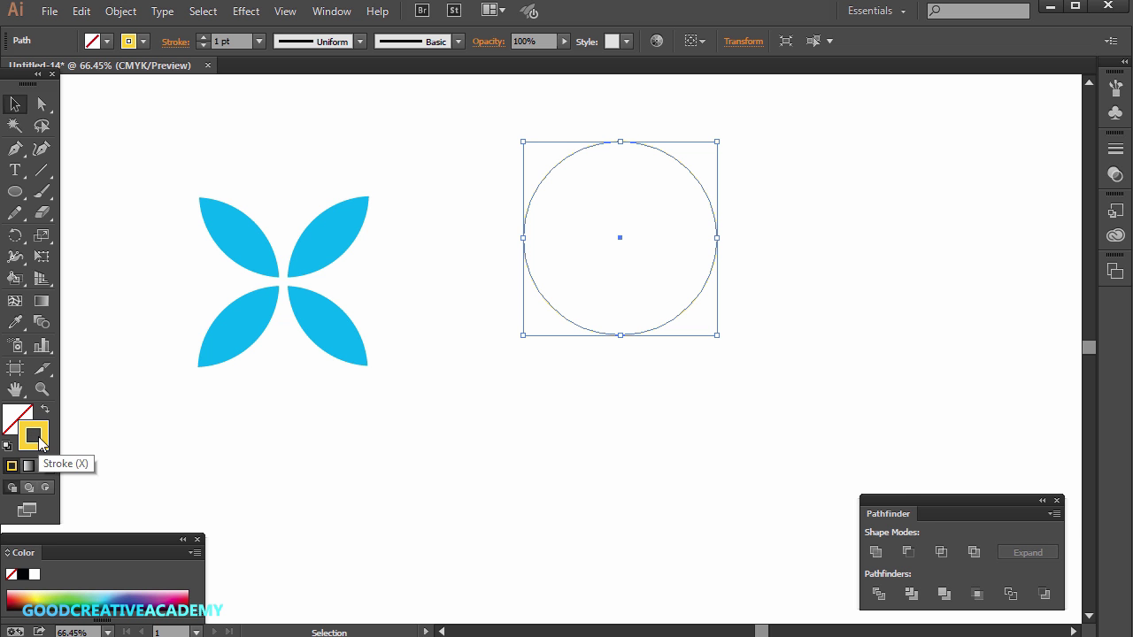
left_click(22, 414)
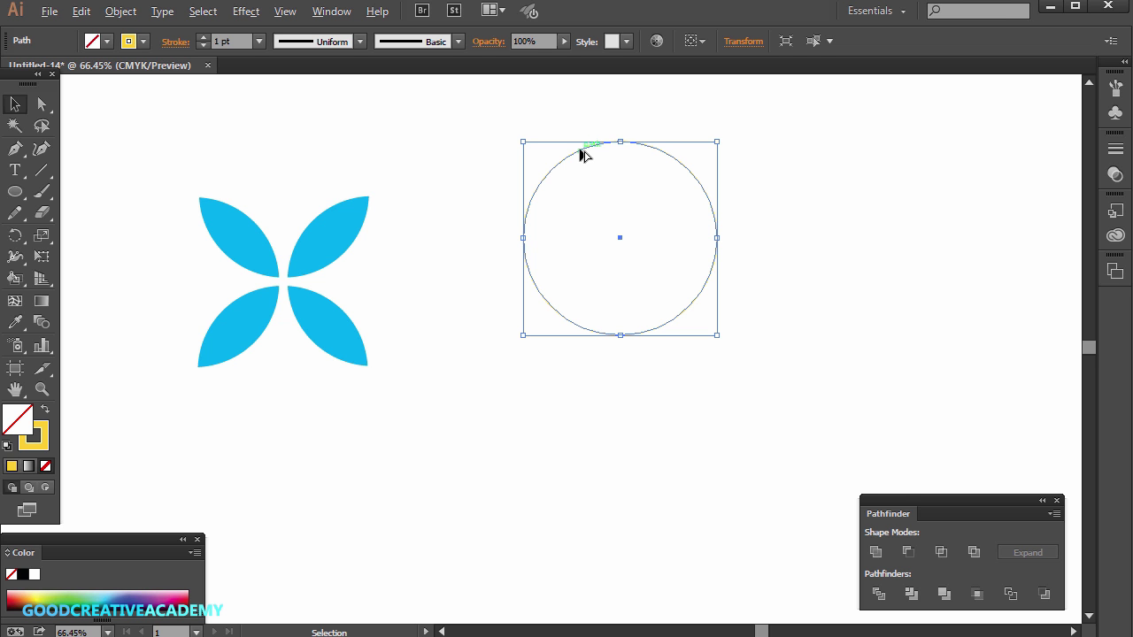
Duplicate the circle to its right with an overlap, and copy the pair straight down to form four overlapping circles
left_click_drag(582, 155, 702, 159)
left_click_drag(515, 108, 890, 409)
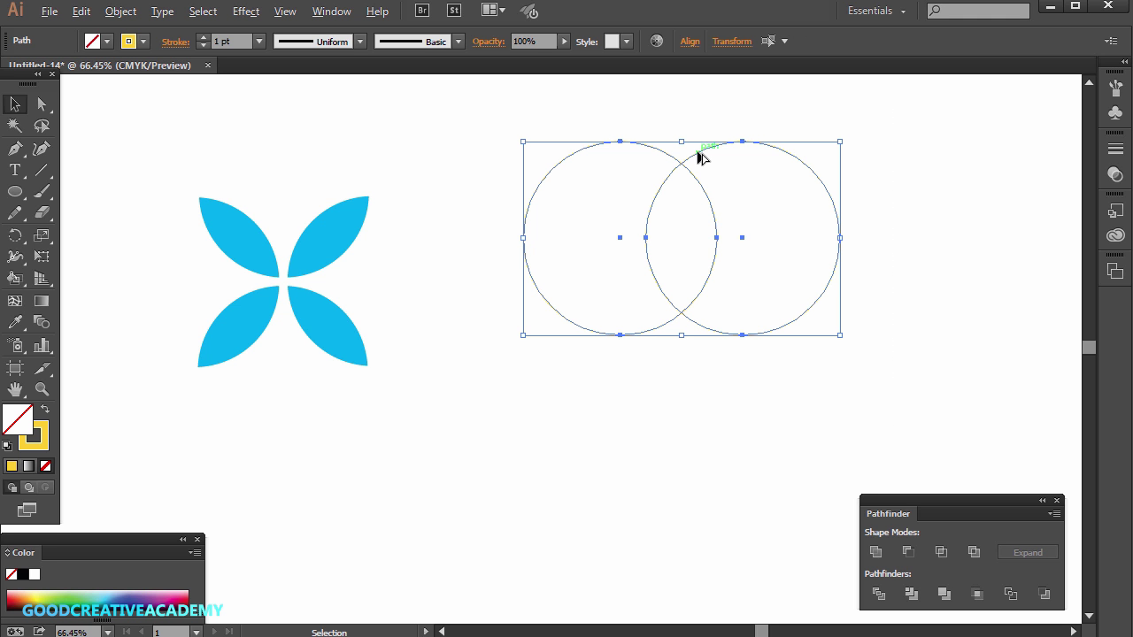
left_click_drag(696, 157, 684, 315)
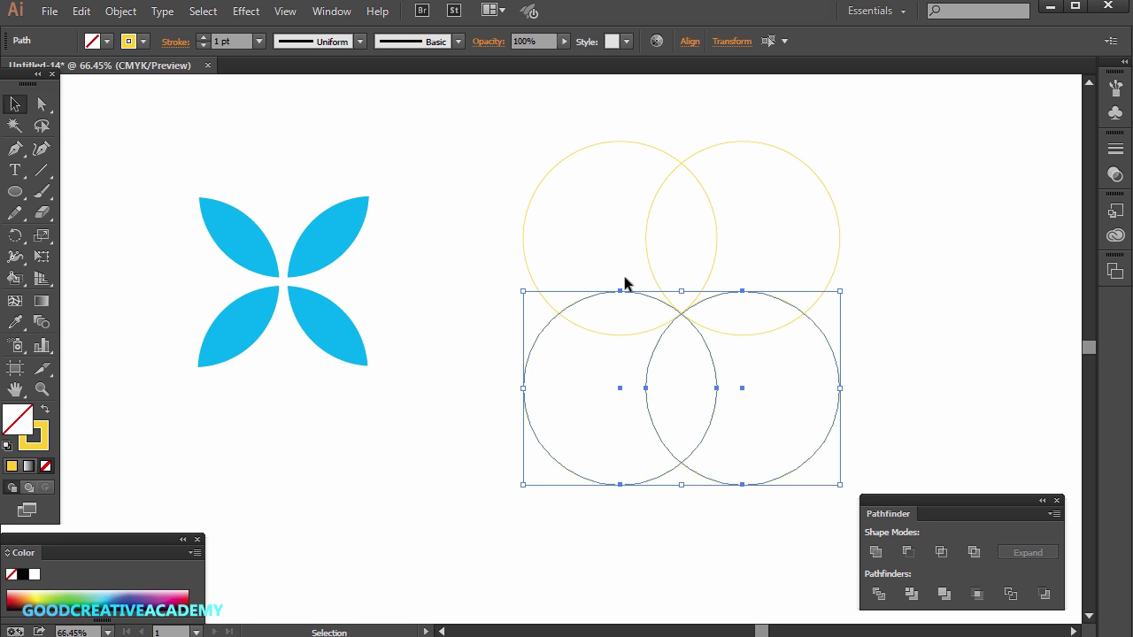
left_click(1003, 321)
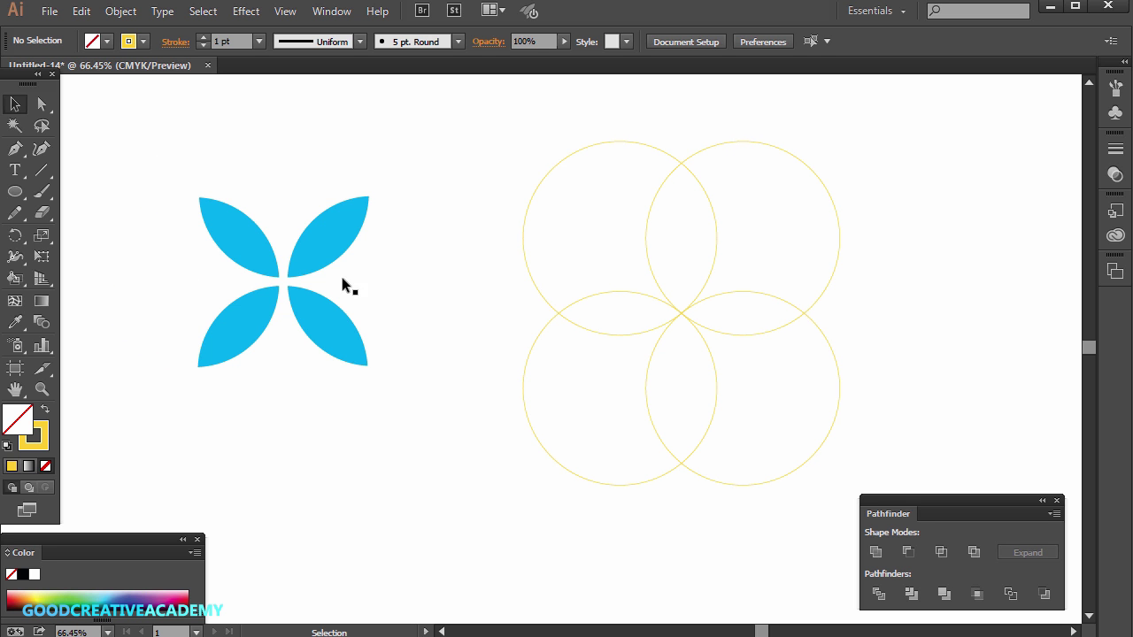
Remove the stroke from all four overlapping circles
left_click_drag(534, 148, 828, 519)
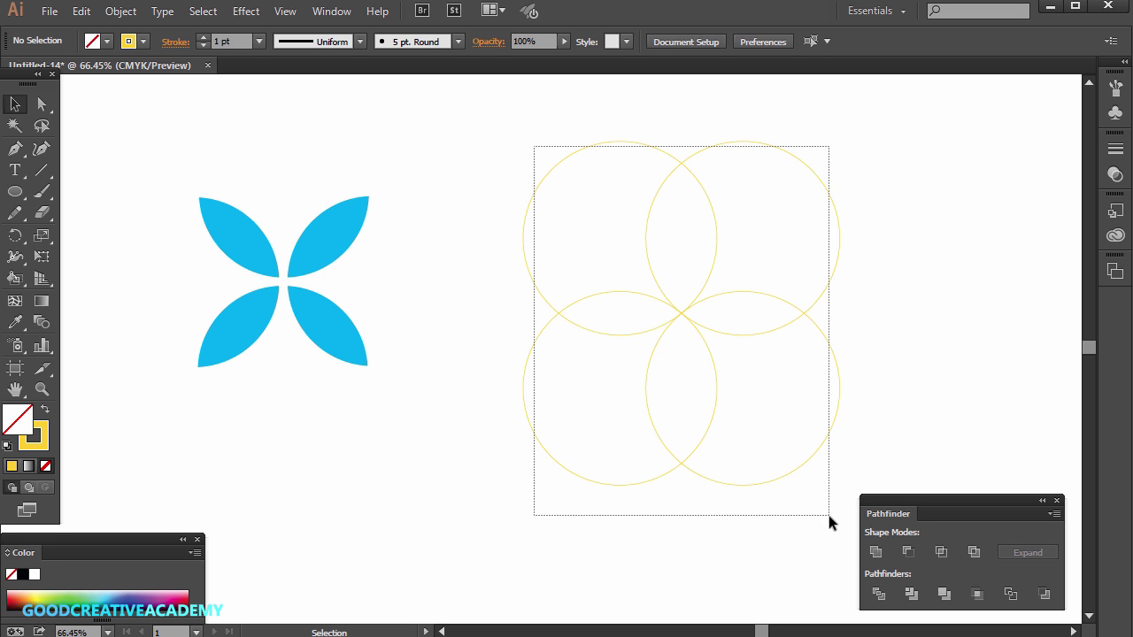
left_click(47, 447)
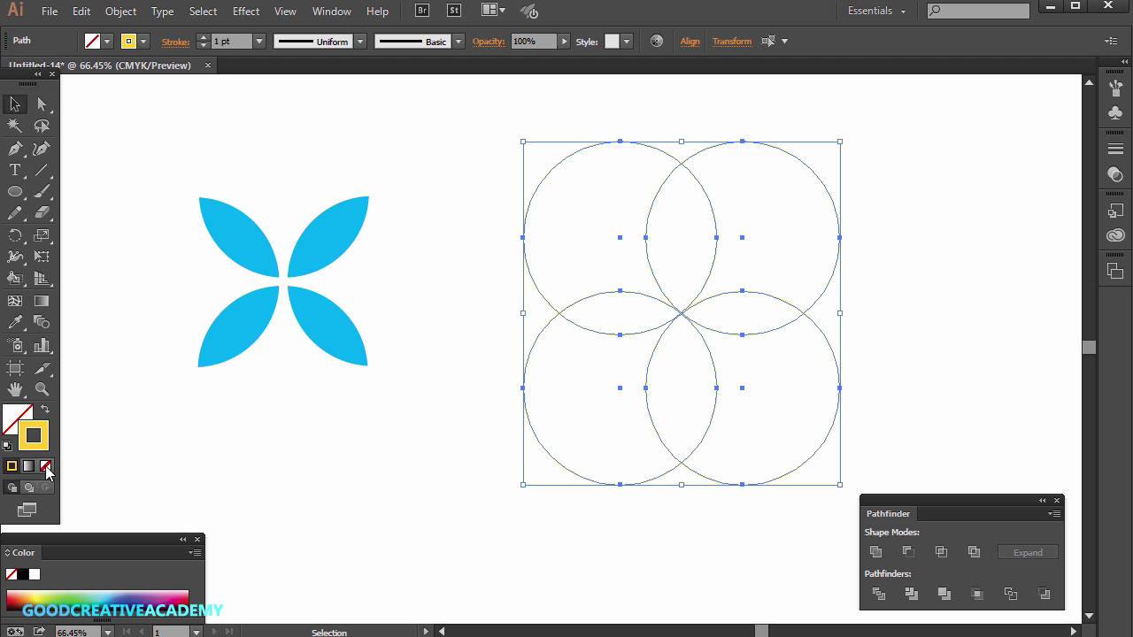
left_click(46, 466)
left_click(844, 340)
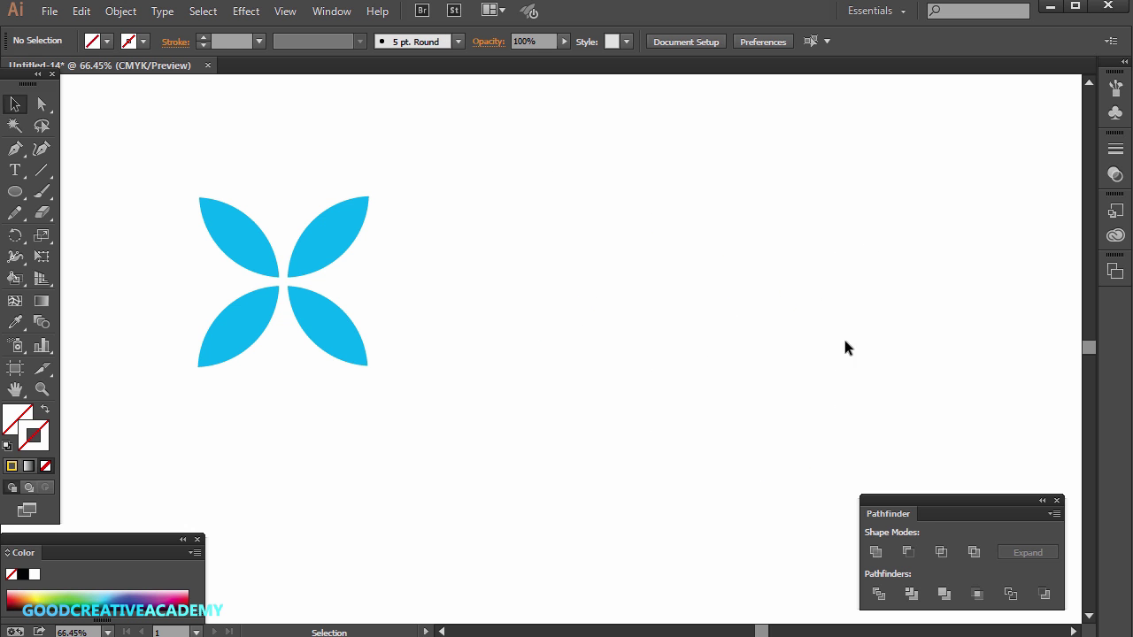
Select the four circles and choose a medium-blue fill for the Live Paint Bucket
left_click_drag(690, 354, 561, 460)
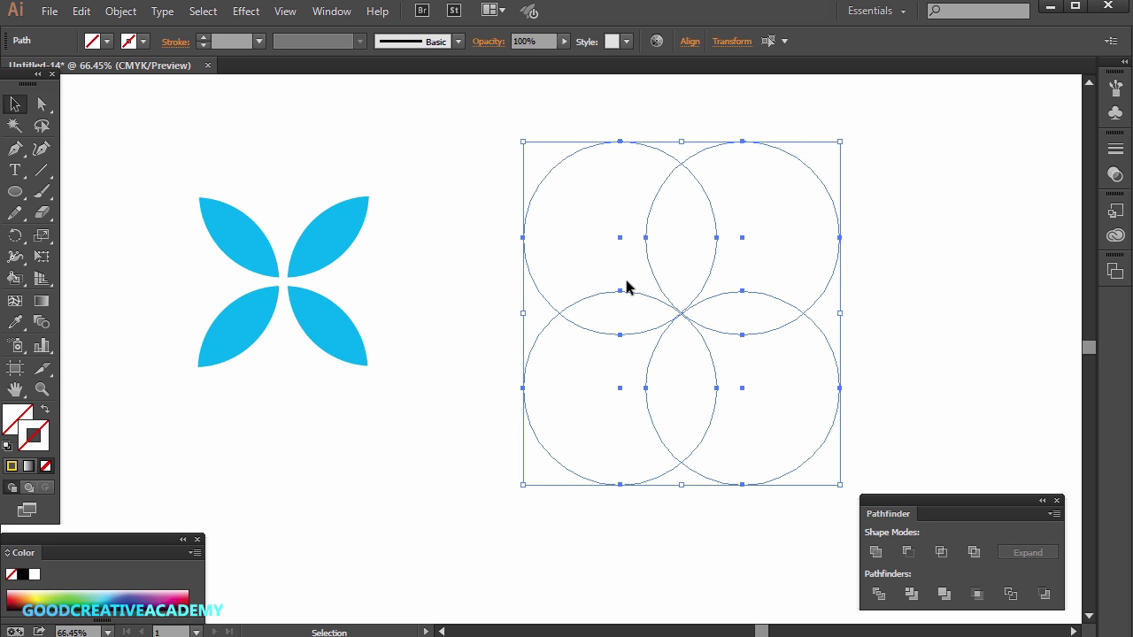
left_click(13, 283)
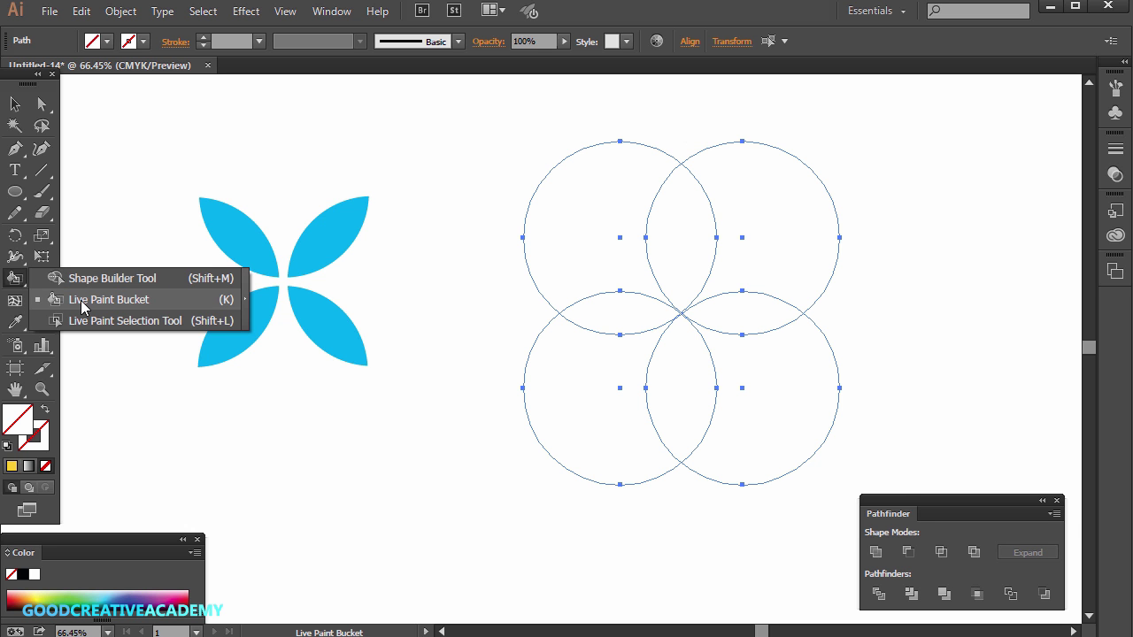
left_click(81, 301)
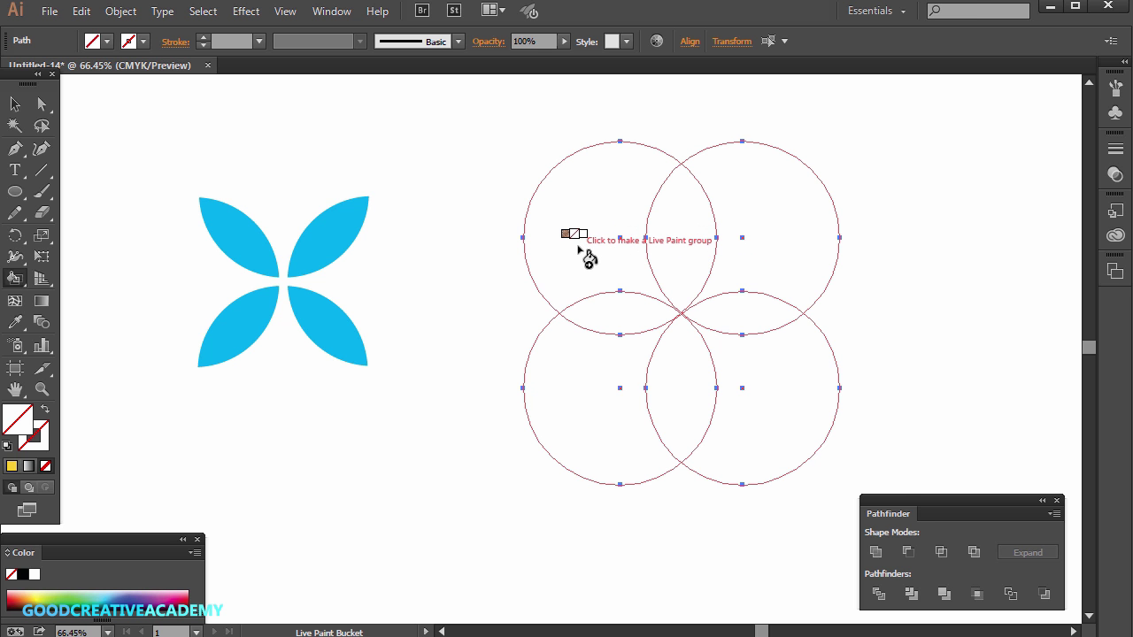
key("Right")
key("Right")
key("Right")
key("Right")
key("Right")
key("Right")
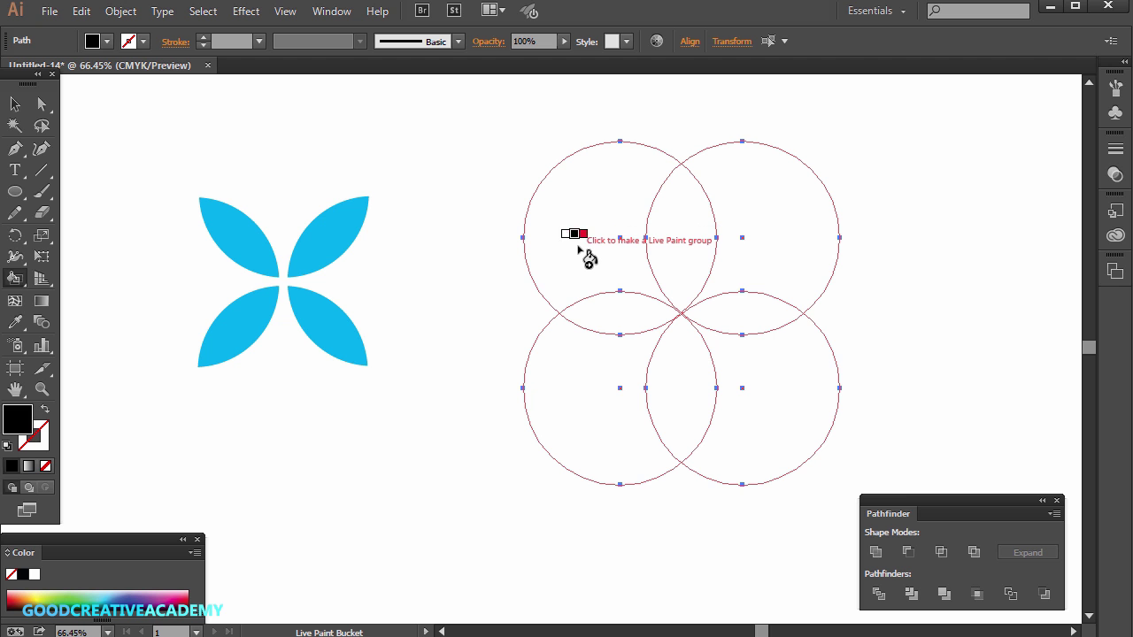
key("Right")
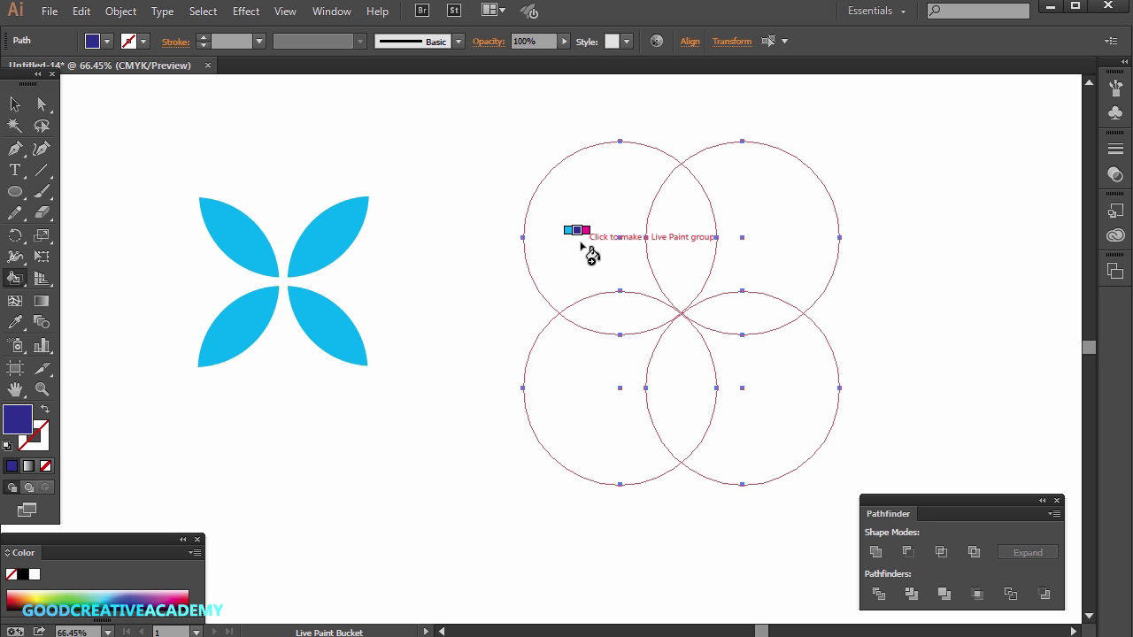
key("Right")
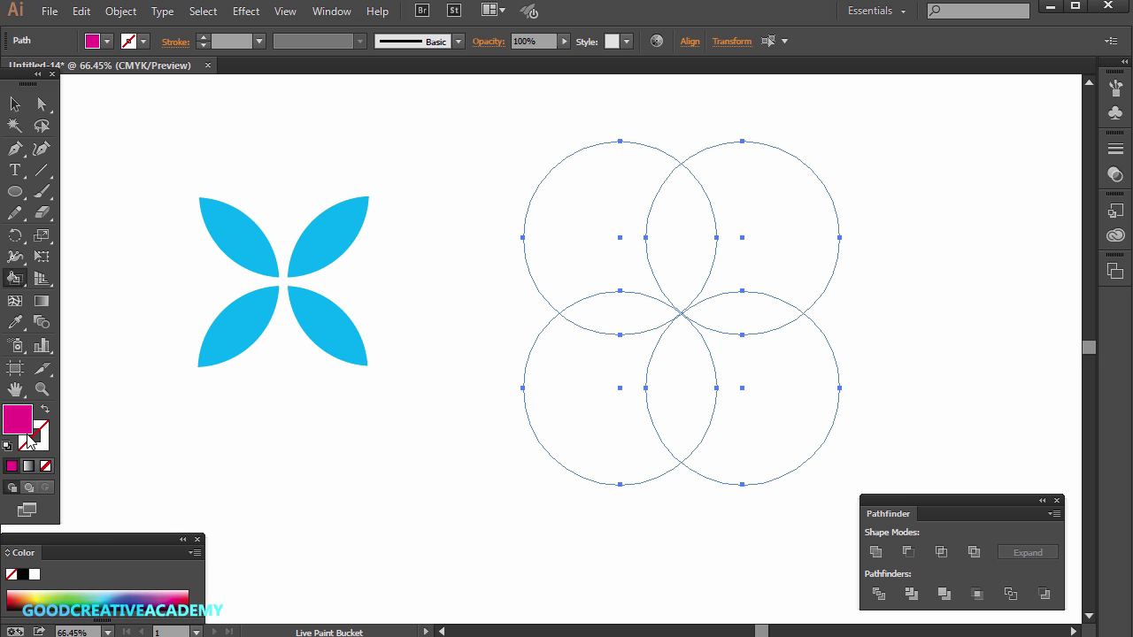
left_click(100, 595)
left_click(112, 599)
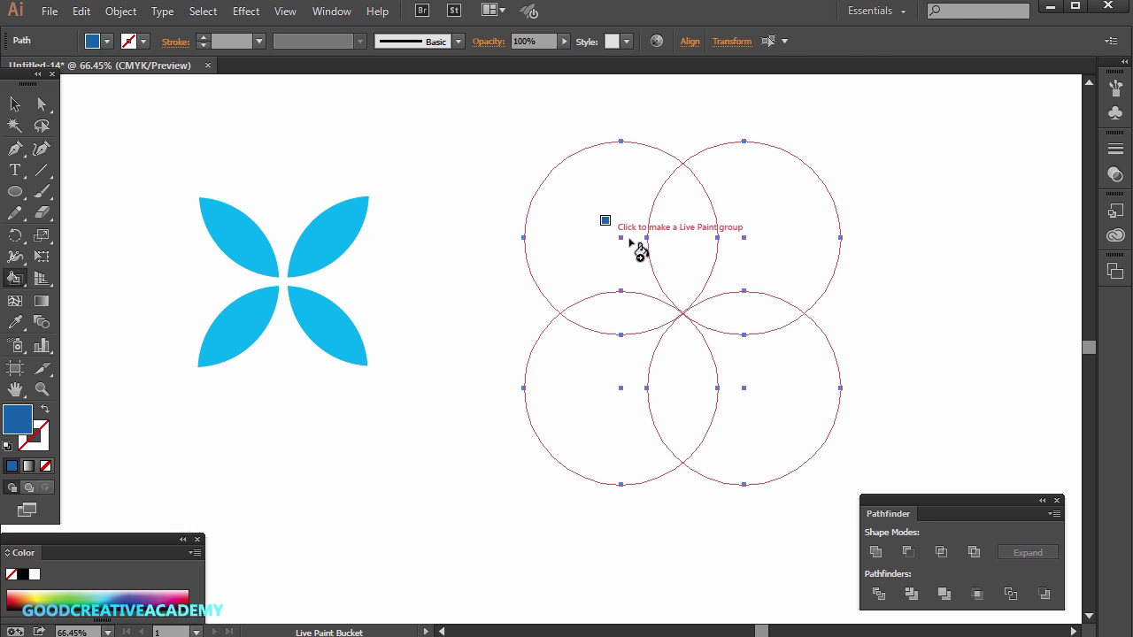
Fill the four petal-shaped overlaps between the circles with the blue using Live Paint, and deselect the flower
left_click(690, 233)
left_click(624, 310)
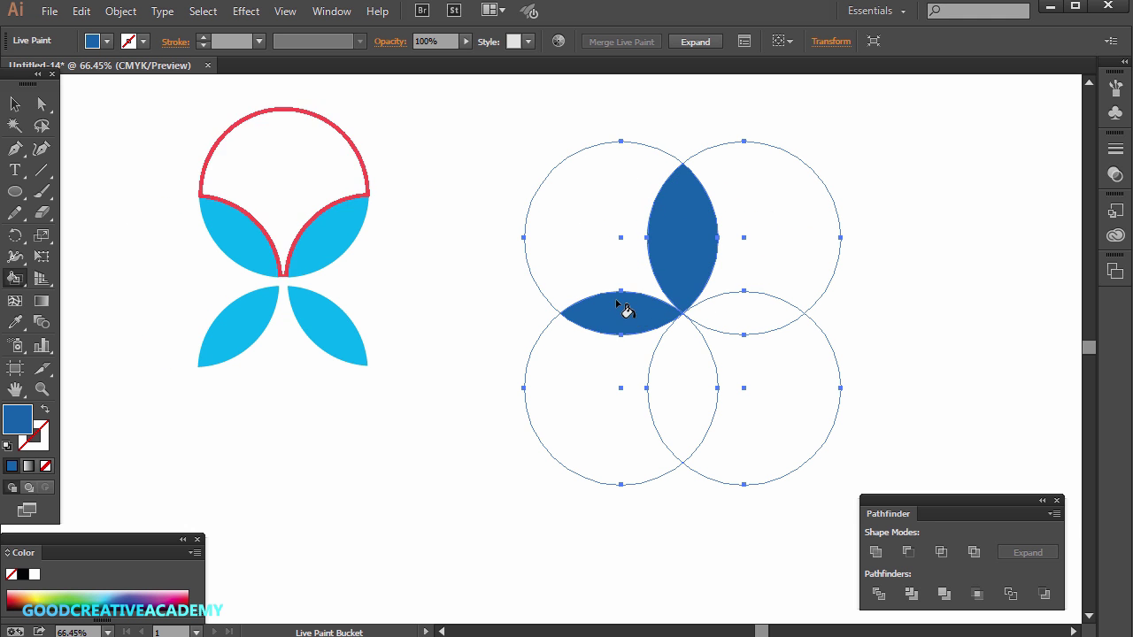
left_click(741, 313)
left_click(695, 379)
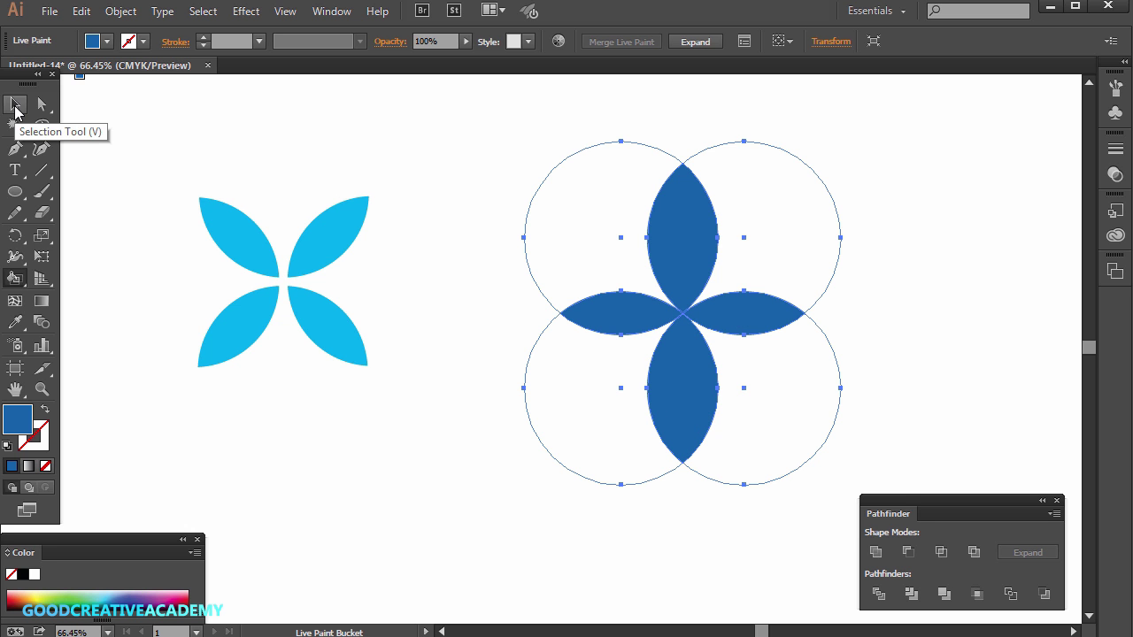
left_click(15, 105)
left_click(916, 250)
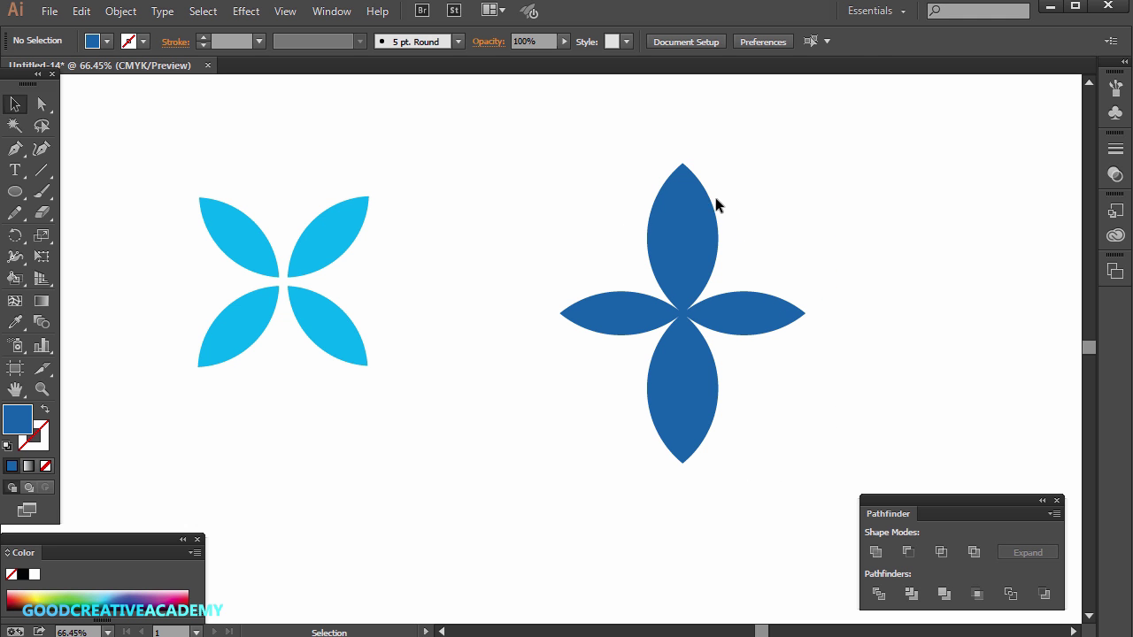
Move the dark-blue flower slightly up and to the right, and shift its upper-left and lower-left circles individually to reshape the petals
left_click(693, 205)
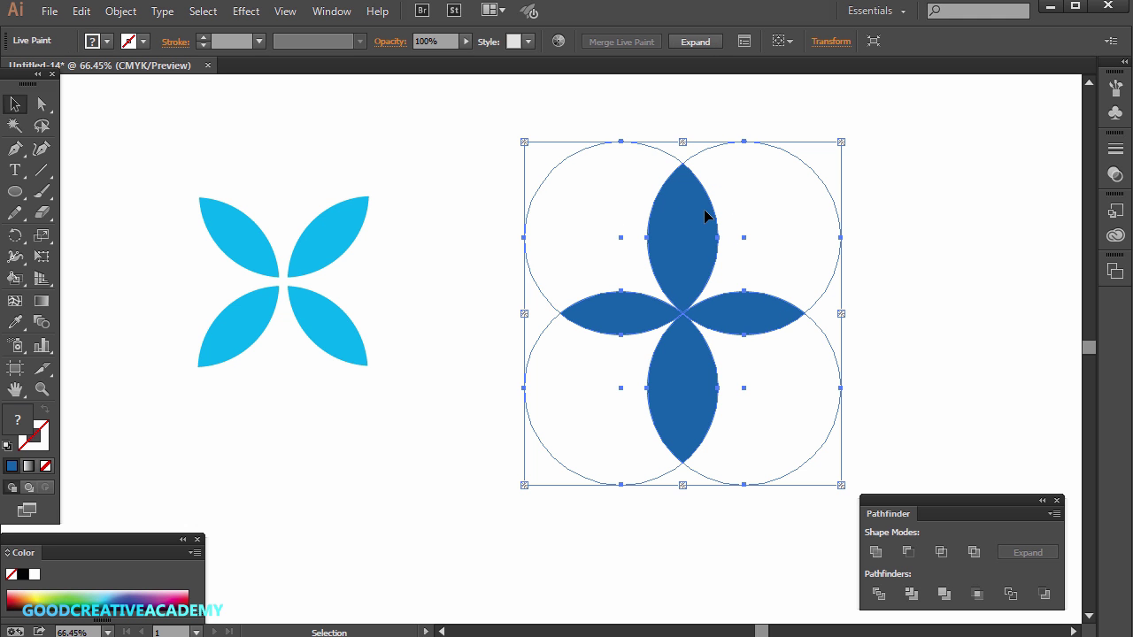
left_click_drag(711, 211, 735, 198)
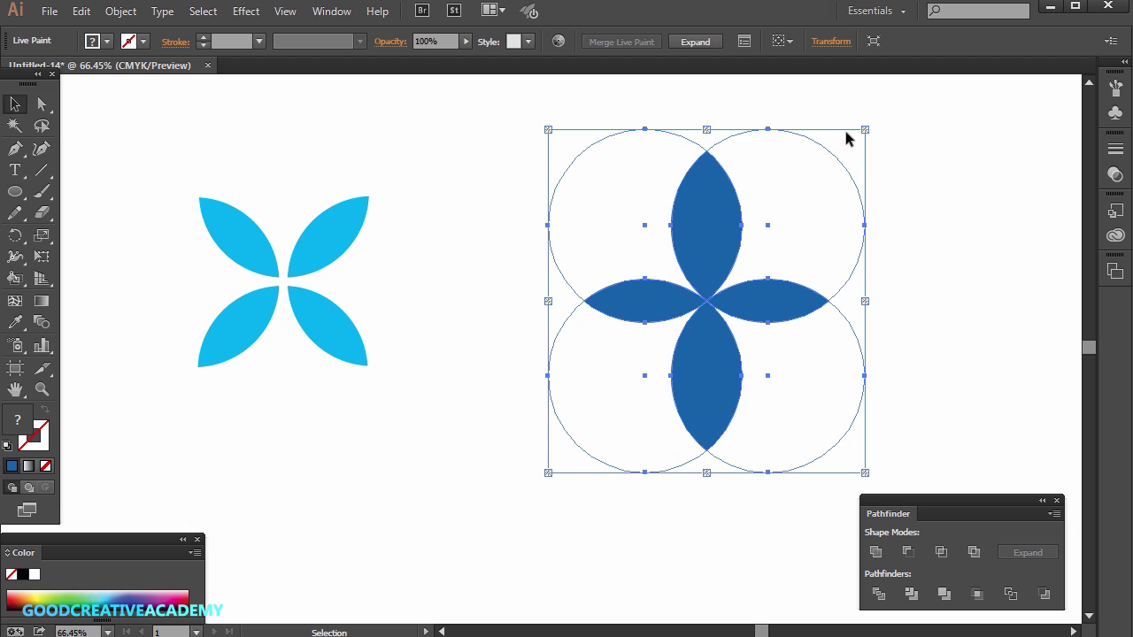
left_click(40, 102)
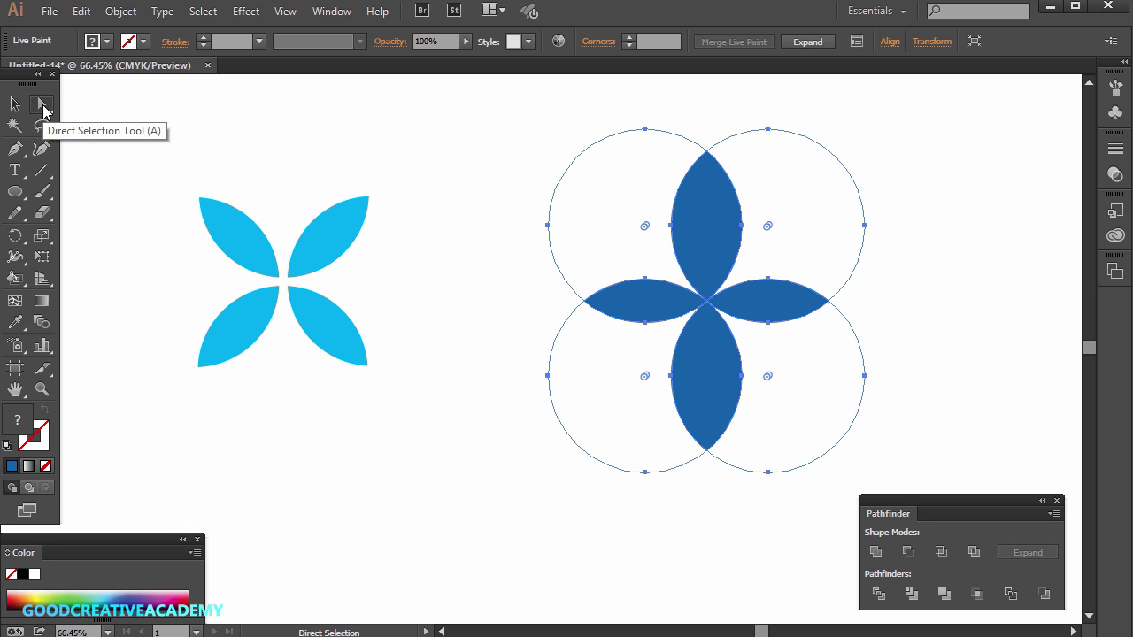
left_click(925, 205)
mouse_move(720, 212)
left_mouse_down()
mouse_move(736, 222)
mouse_move(739, 206)
left_mouse_up()
left_click_drag(656, 303, 638, 272)
left_click_drag(707, 224, 735, 237)
left_click(652, 314)
left_click_drag(652, 314, 670, 319)
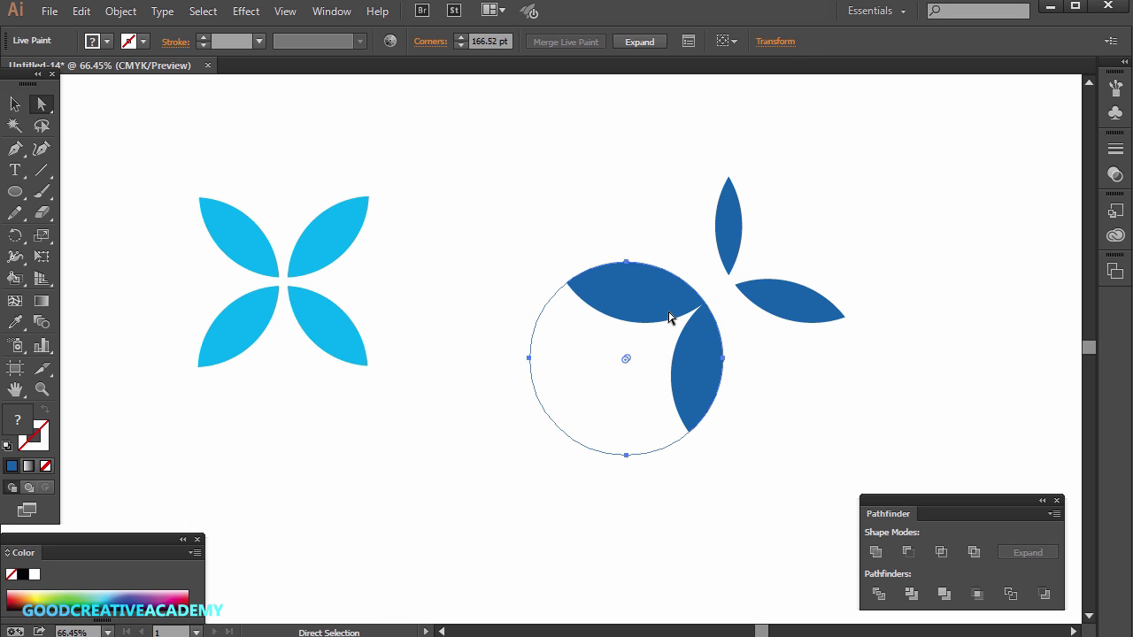
Select the whole dark-blue Live Paint flower and rotate it clockwise
left_click(899, 403)
left_click(15, 103)
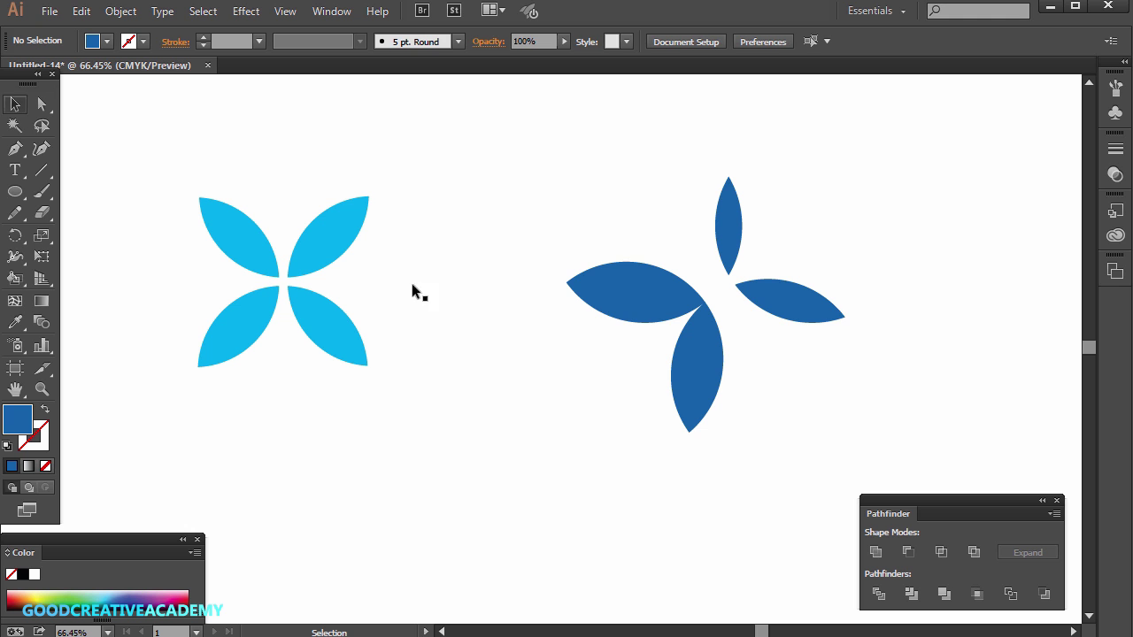
left_click(679, 391)
left_click_drag(512, 484, 489, 456)
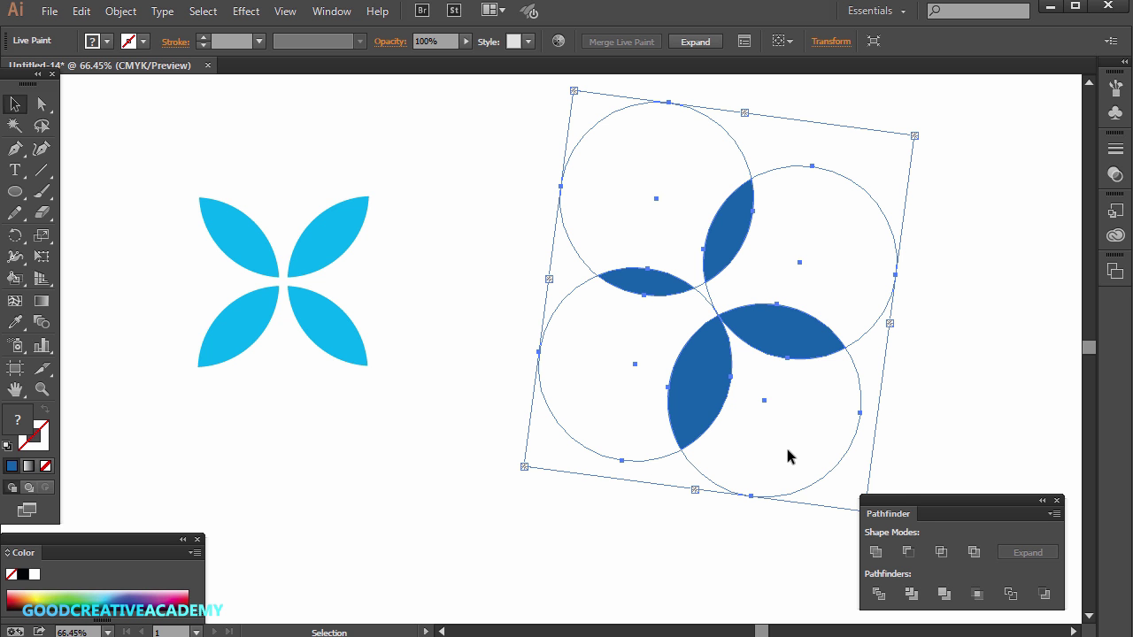
Expand the dark-blue Live Paint flower with Object, Fill and Stroke enabled
left_click(112, 11)
left_click(152, 200)
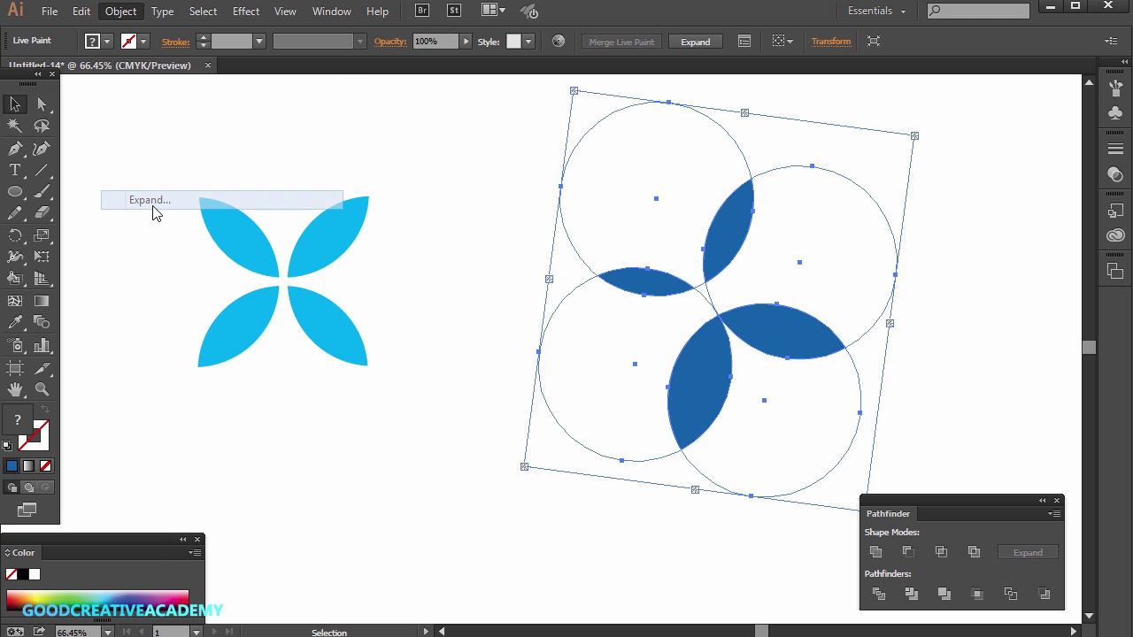
left_click_drag(991, 233, 492, 232)
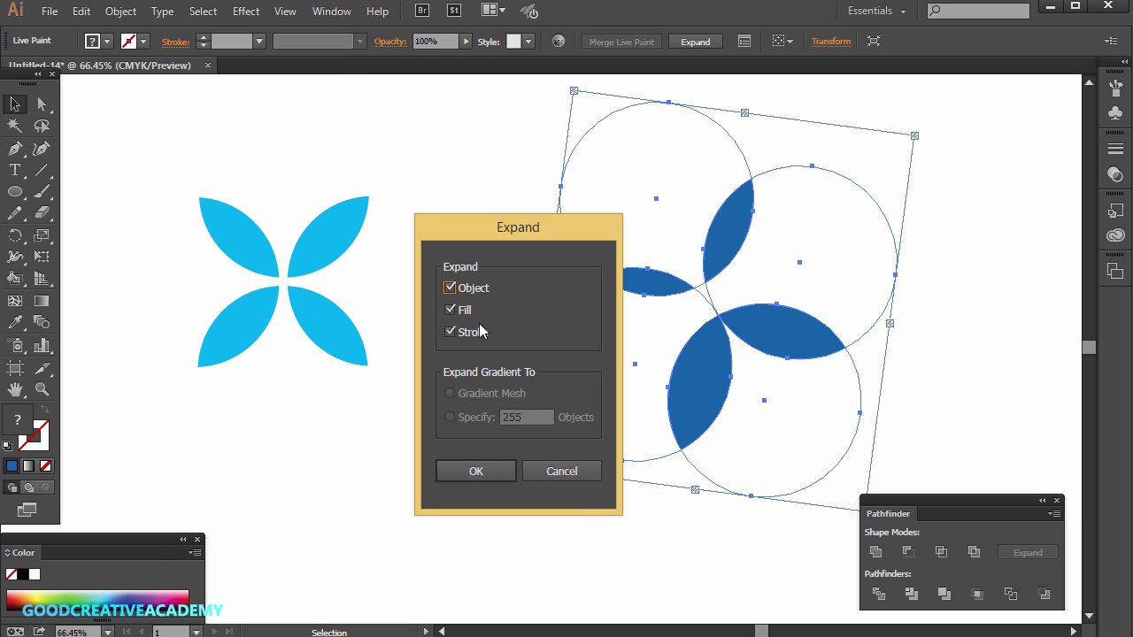
left_click(474, 469)
Rotate the expanded dark-blue flower further clockwise until it stands upright with its two smaller petals above, and deselect it
left_click(761, 253)
left_click_drag(783, 225, 920, 416)
left_click(948, 352)
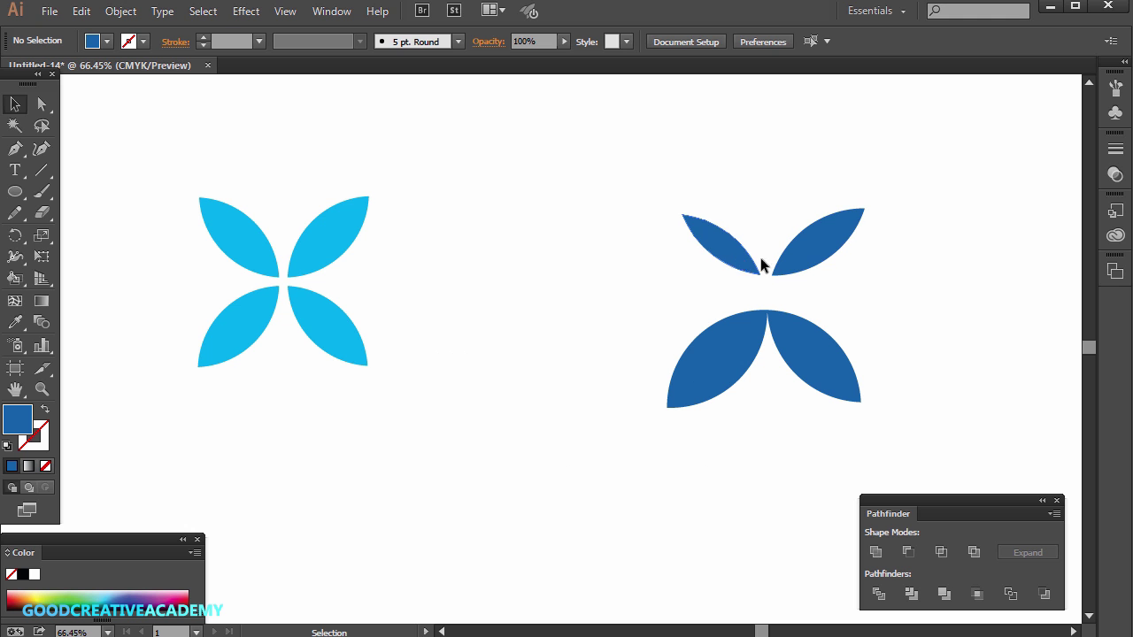
Move the two upper dark-blue petals individually down and inward so their inner tips meet, and deselect them
left_click(709, 237)
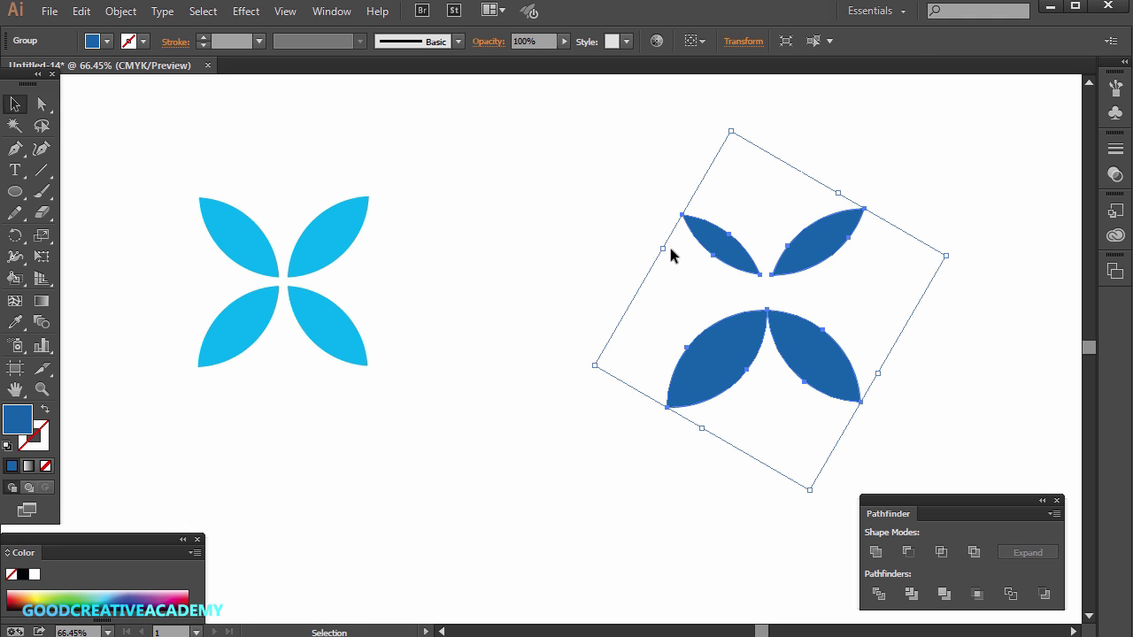
left_click(42, 104)
left_click(622, 218)
left_click(728, 257)
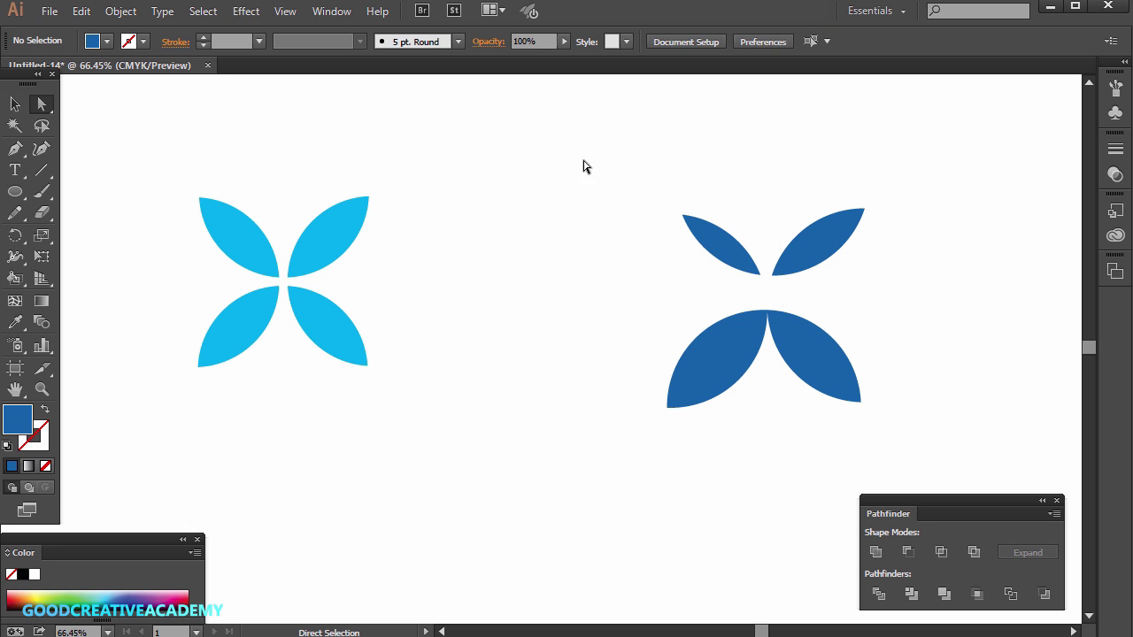
left_click_drag(720, 245, 726, 266)
mouse_move(831, 244)
left_mouse_down()
mouse_move(817, 246)
mouse_move(827, 264)
left_mouse_up()
key("ctrl+shift+a")
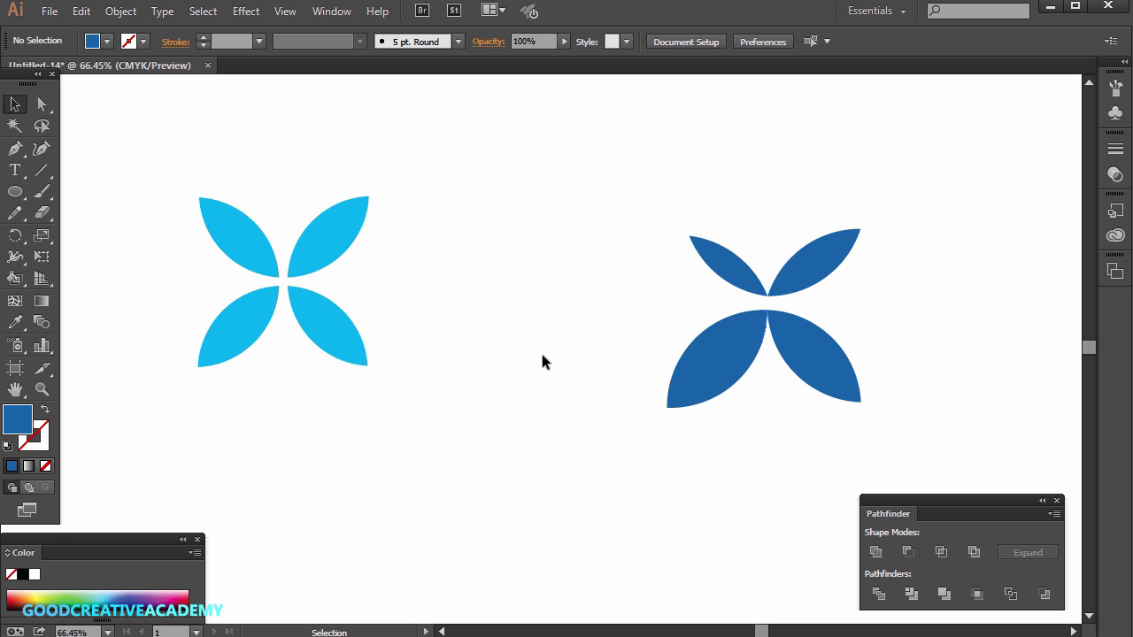
Ungroup the dark-blue flower and move its two lower petals up so all four petals meet at the centre
left_click_drag(839, 482, 837, 478)
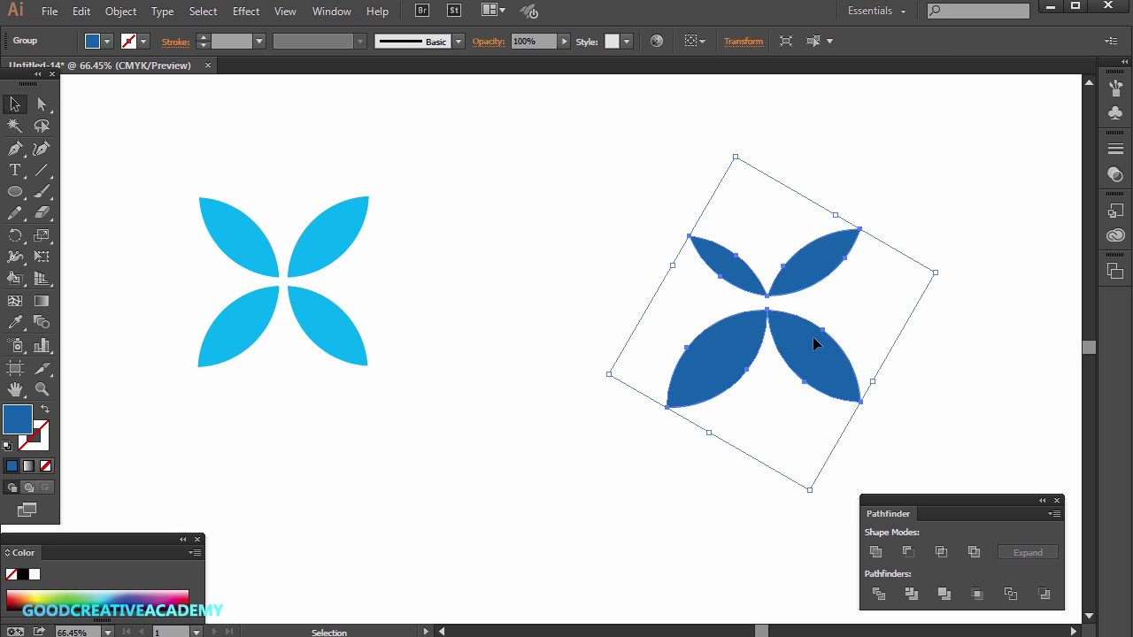
left_click(120, 11)
left_click(696, 467)
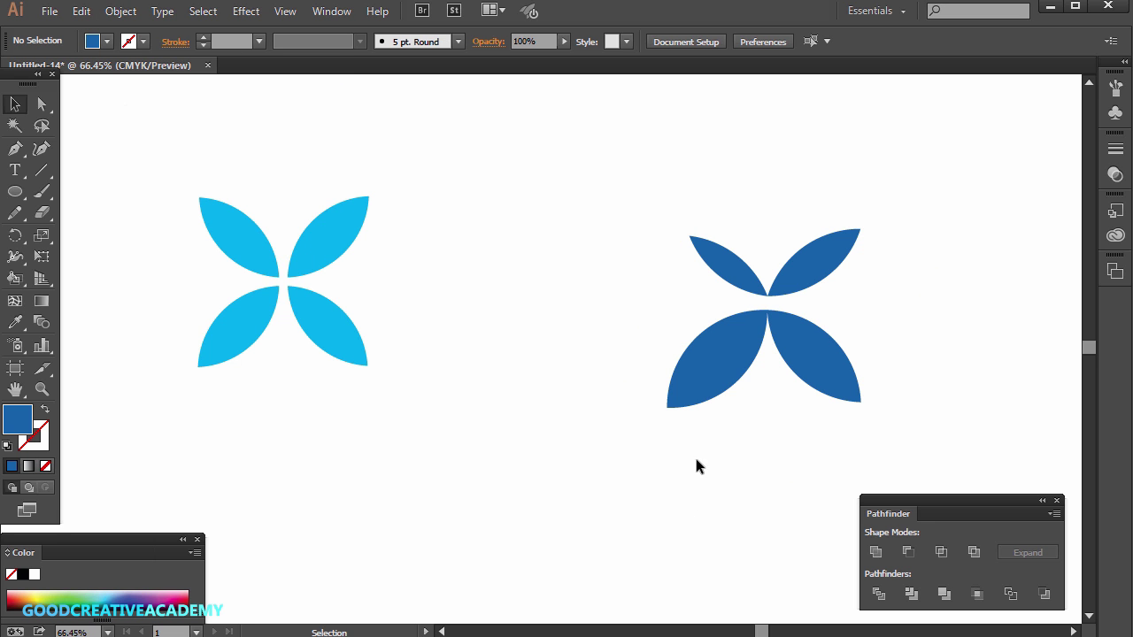
left_click_drag(709, 367, 716, 327)
left_click(726, 482)
left_click(121, 11)
left_click(142, 94)
left_click(673, 456)
left_click_drag(790, 336, 809, 317)
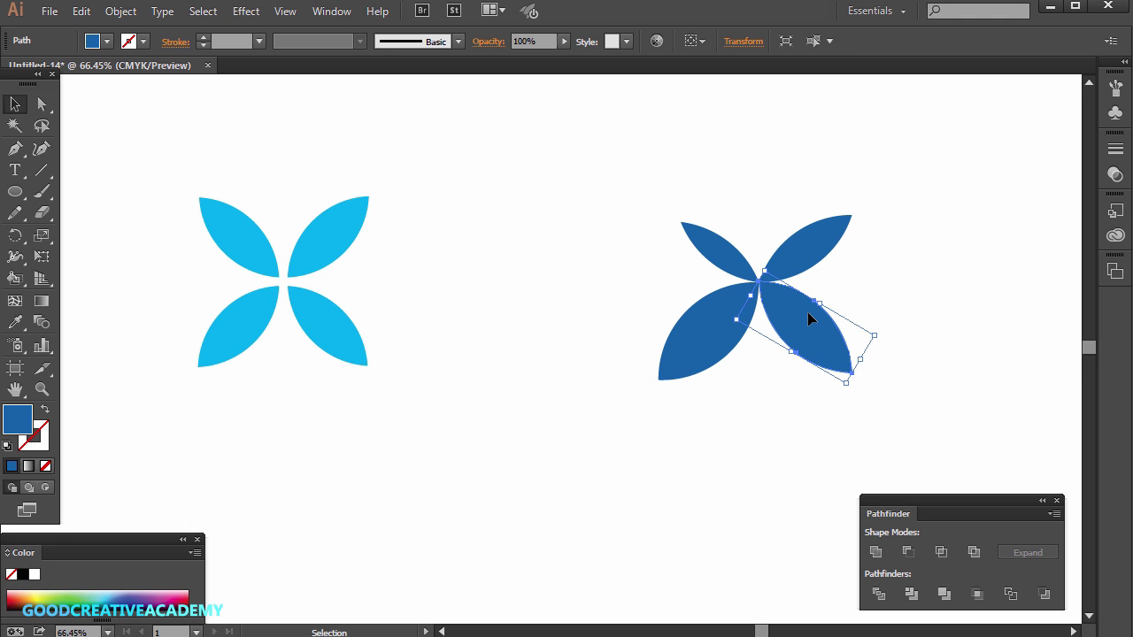
key("ctrl+shift+a")
Draw a circle beside the multicoloured ring artwork and swap its fill and stroke to leave only a blue outline
scroll(317, 397, "down", 10)
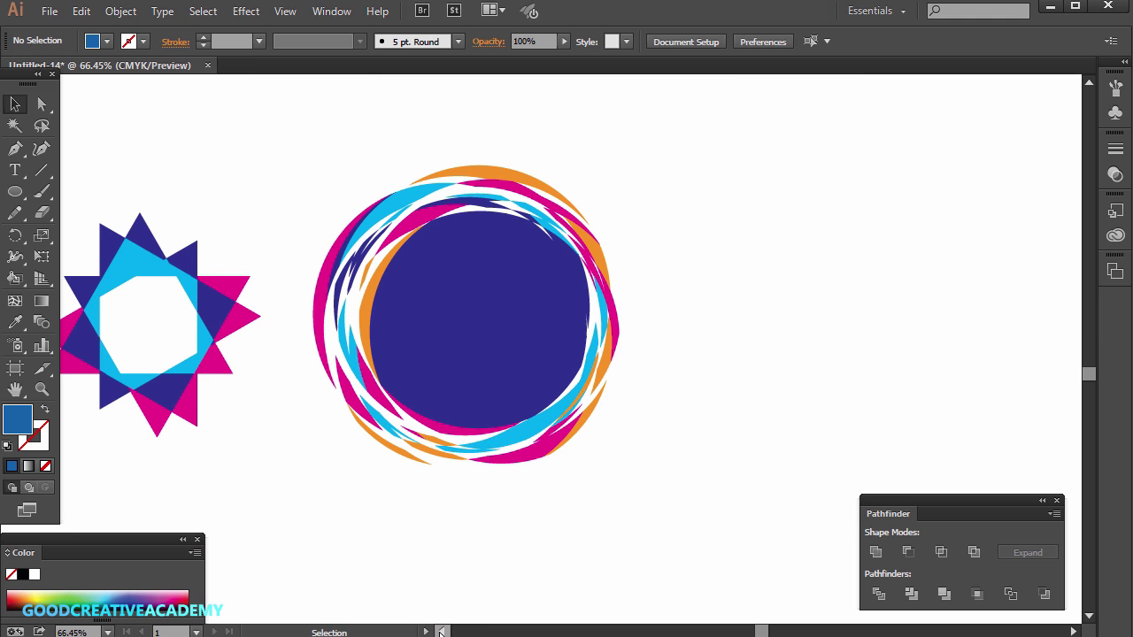
scroll(441, 632, "left", 5)
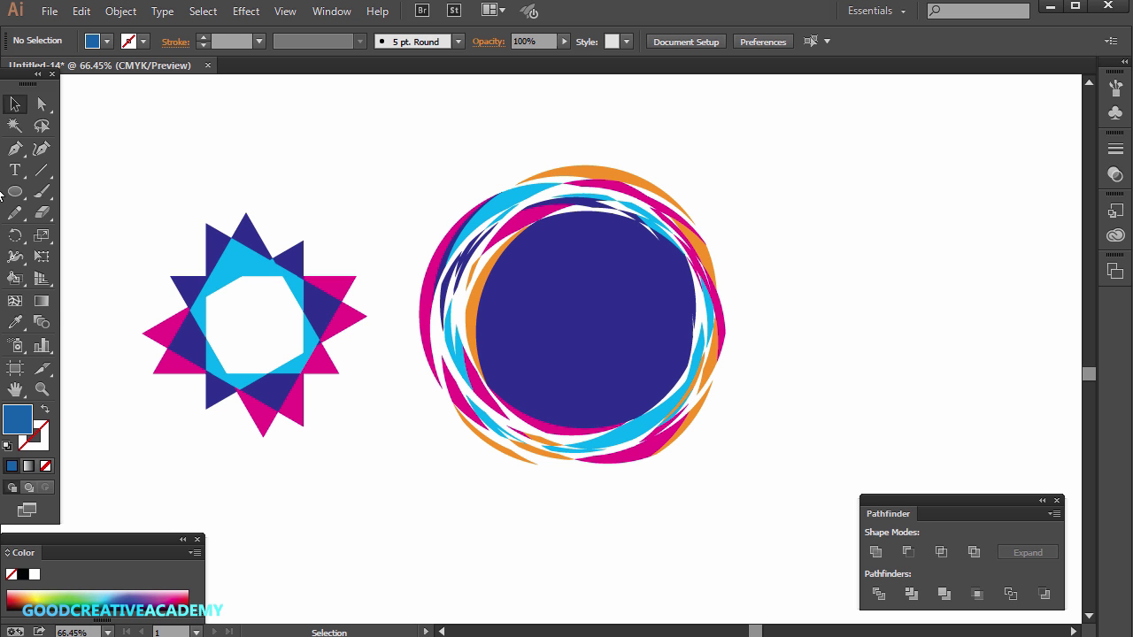
left_click_drag(16, 205, 64, 230)
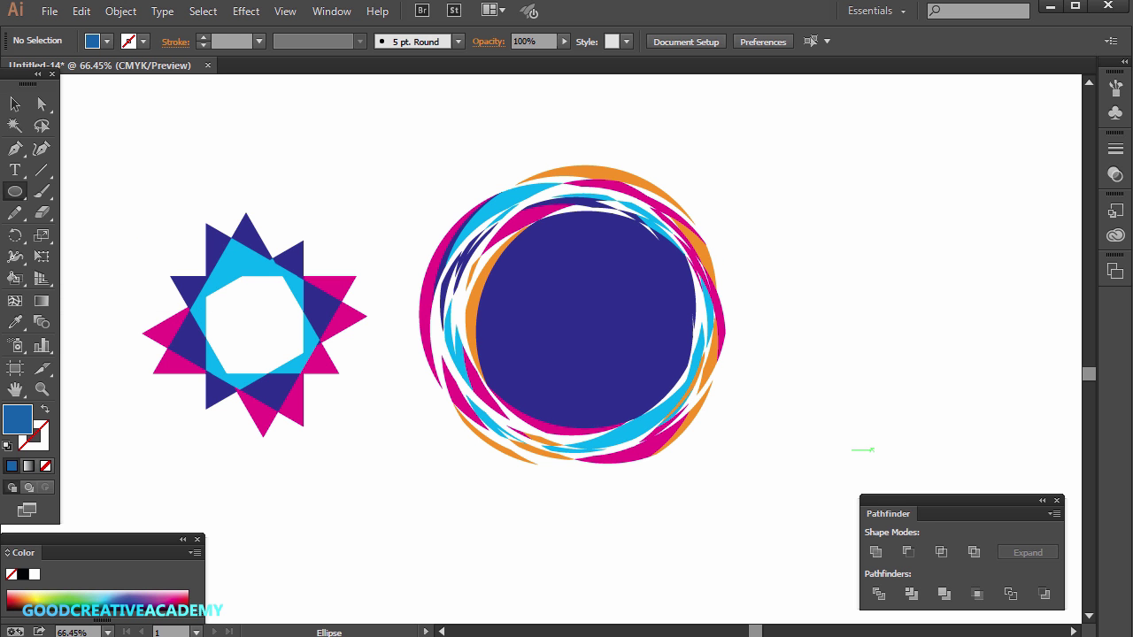
left_click_drag(752, 631, 759, 632)
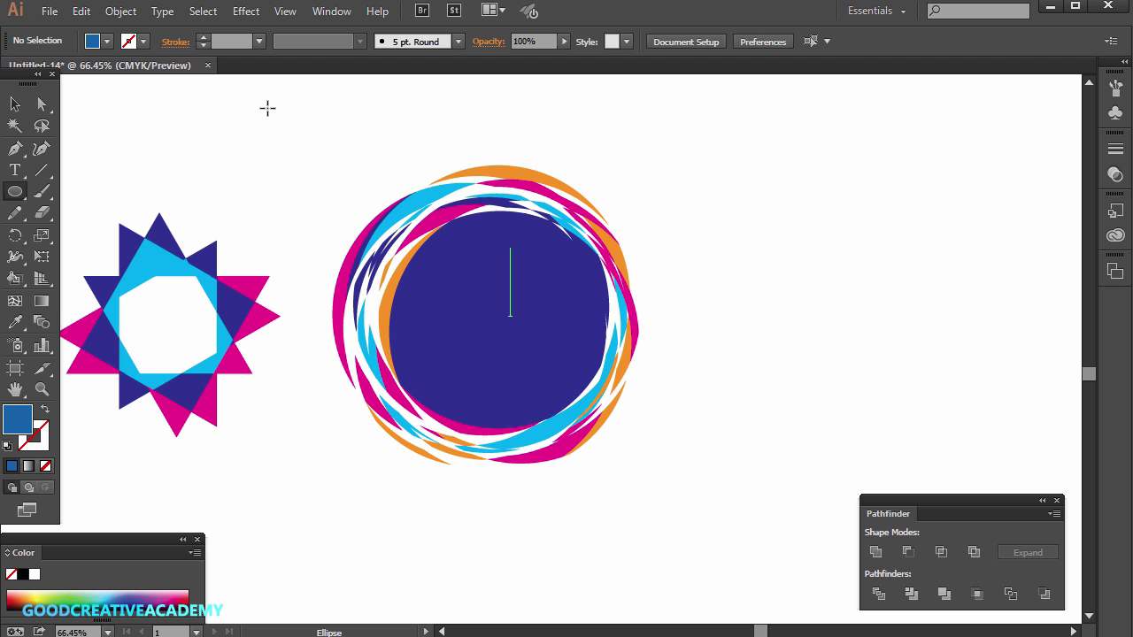
left_click_drag(741, 197, 972, 445)
left_click(1071, 632)
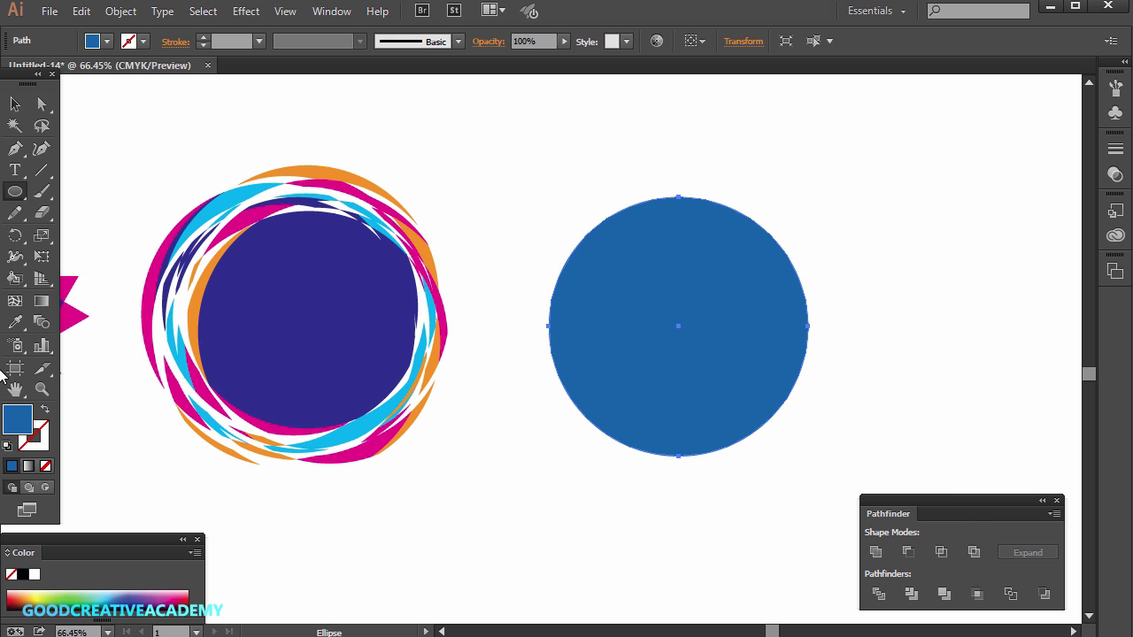
left_click(44, 409)
Duplicate the circle outline several times with small offsets to form a ring of overlapping circles
left_click(23, 105)
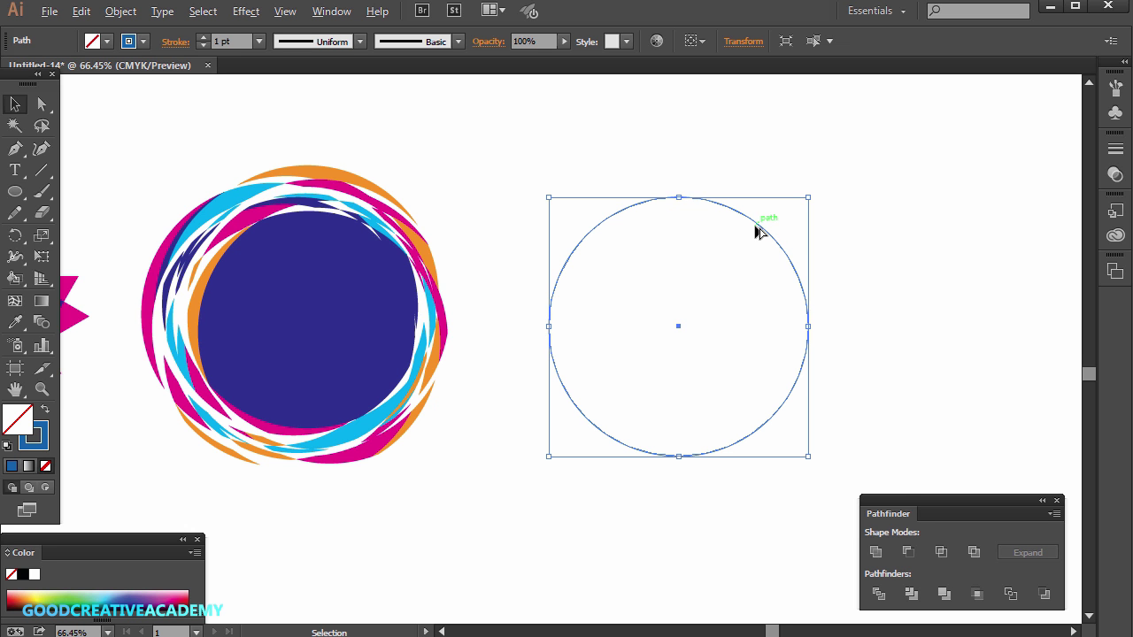
left_click_drag(740, 217, 696, 192)
left_click_drag(629, 149, 785, 219)
left_click(533, 226)
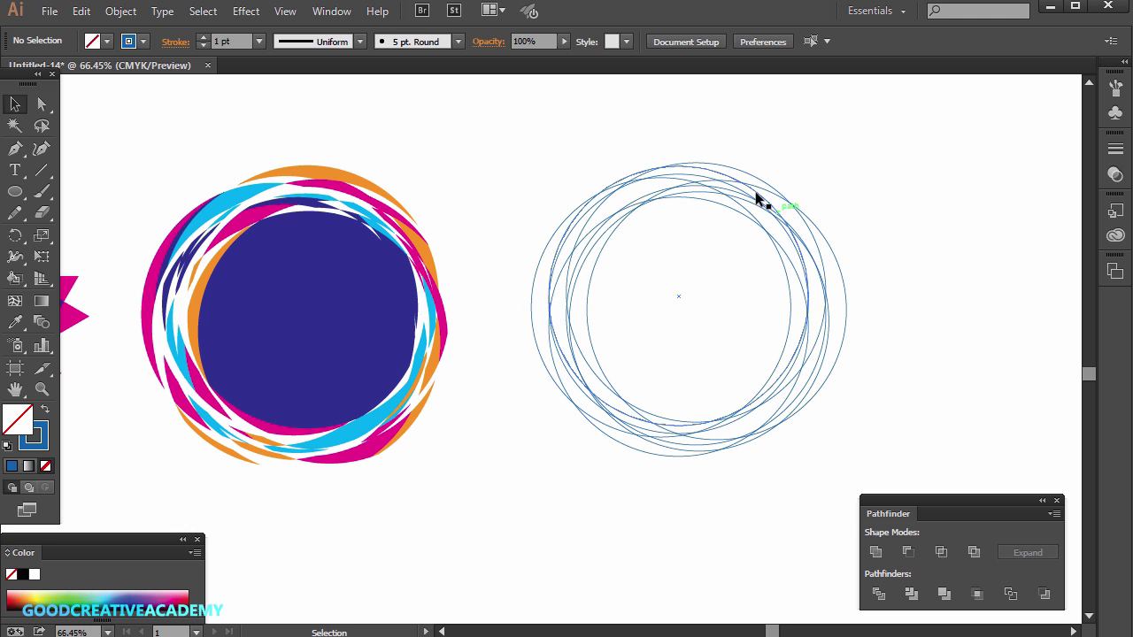
Select all the overlapping circles, remove their stroke, and choose light blue for the Live Paint Bucket
left_click_drag(812, 509, 847, 503)
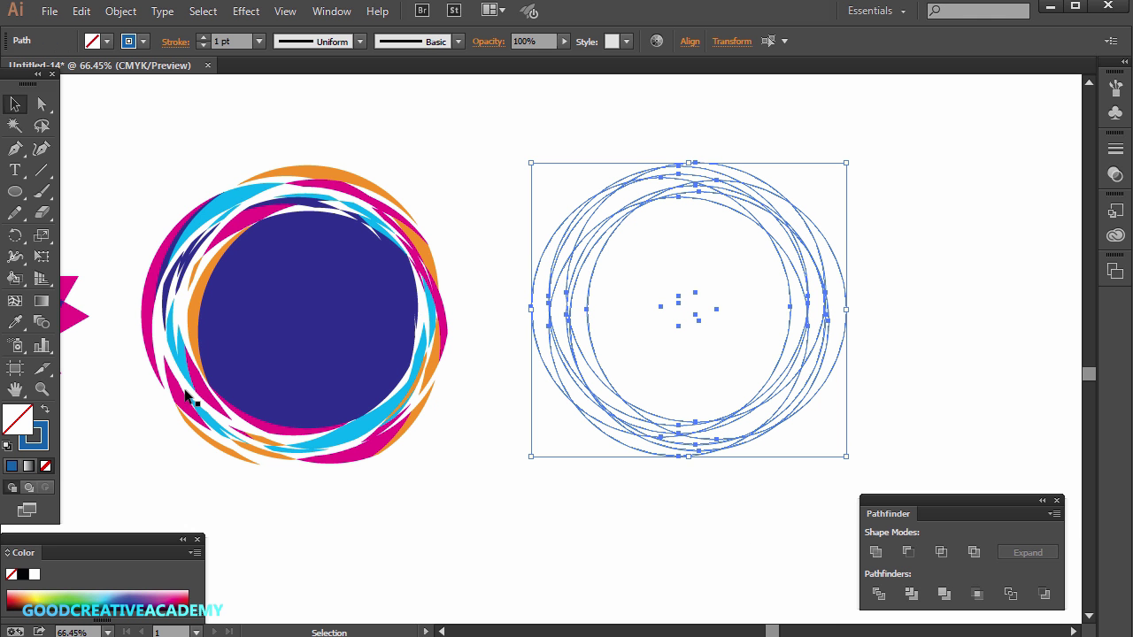
left_click(47, 468)
left_click_drag(15, 279, 66, 298)
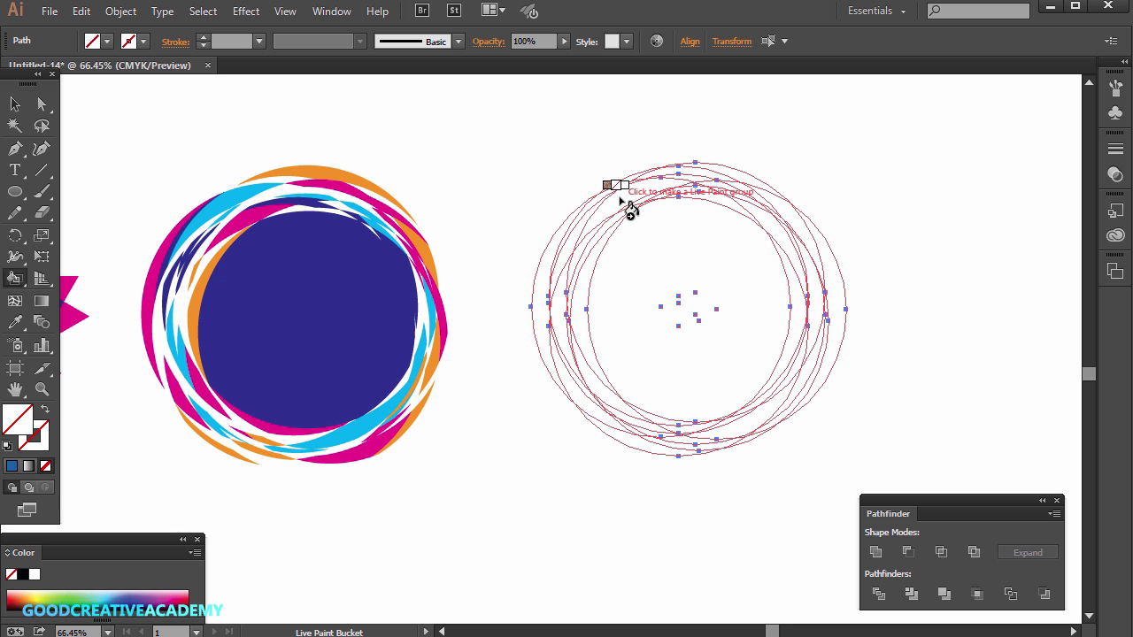
key("Right")
key("Right")
key("Right")
key("Right")
key("Right")
key("Right")
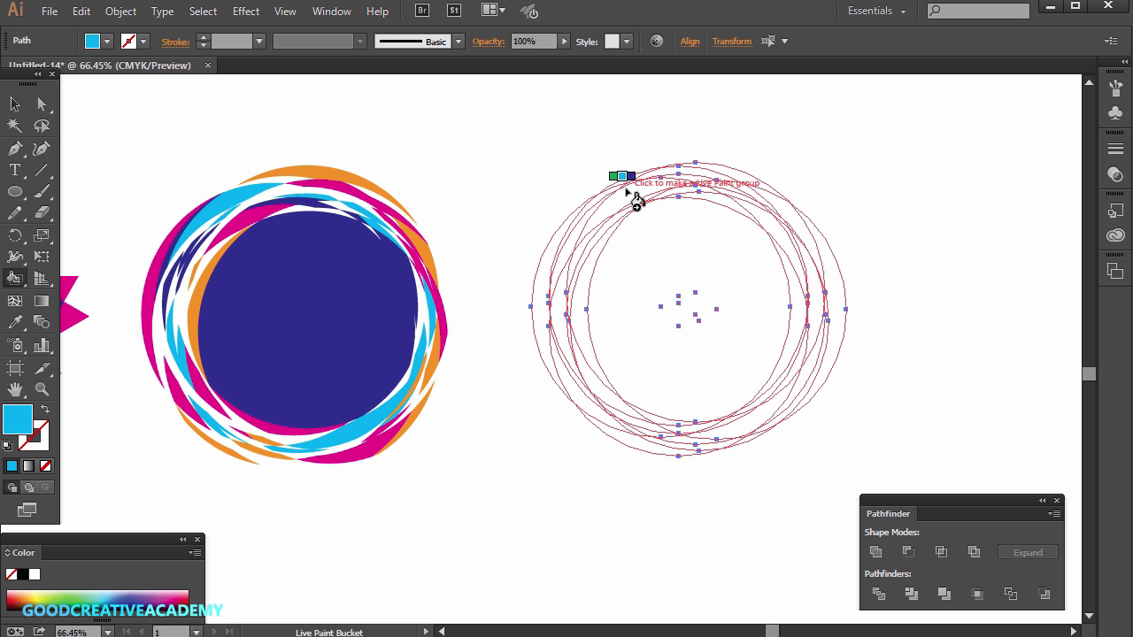
Fill a ring of crescent-shaped areas between the overlapping circles with light blue using Live Paint
left_click(635, 197)
left_click(723, 194)
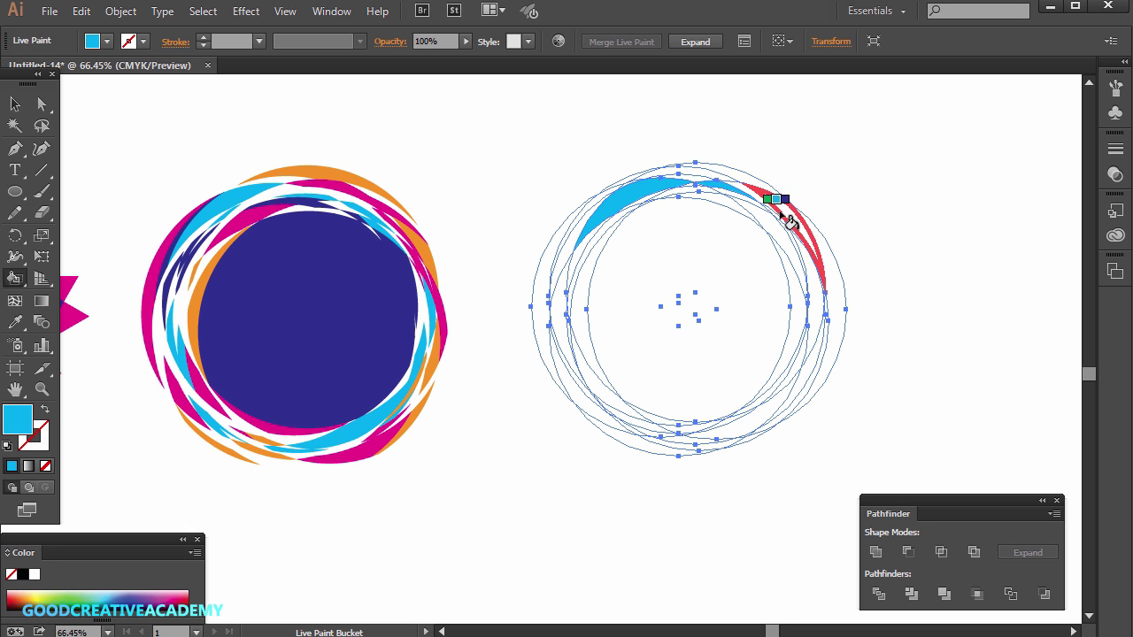
left_click(774, 210)
left_click(790, 237)
left_click(816, 292)
left_click(806, 349)
left_click(736, 440)
left_click(652, 438)
left_click(594, 382)
left_click(573, 341)
Switch the Live Paint Bucket to dark blue and fill further crescents along the inner and outer edges of the ring
key("Right")
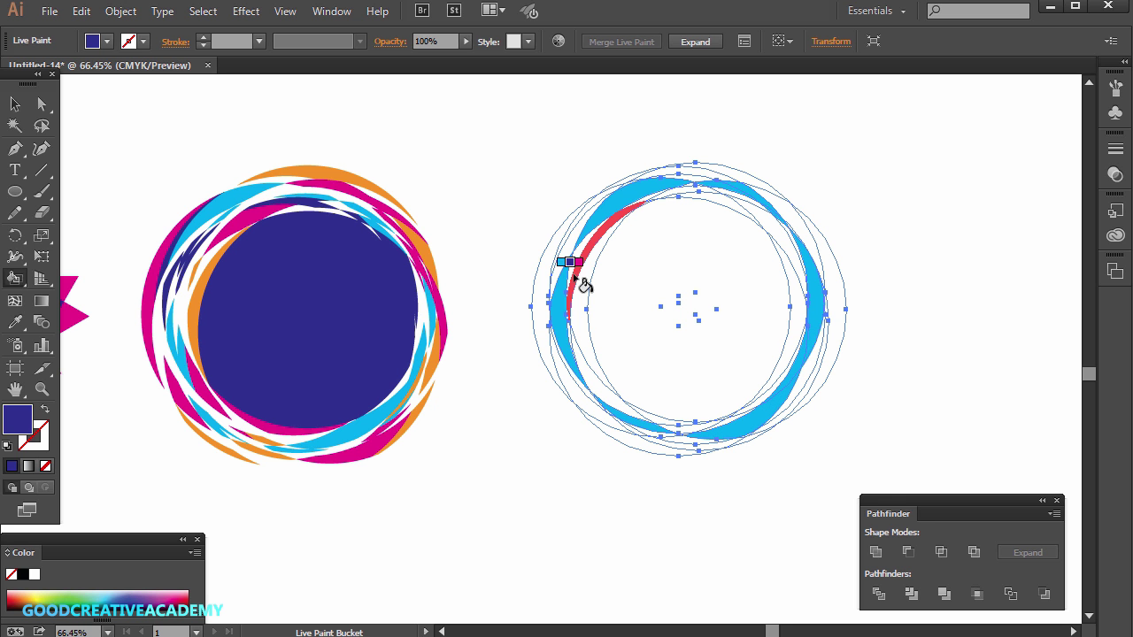
left_click(579, 267)
left_click_drag(576, 245, 799, 283)
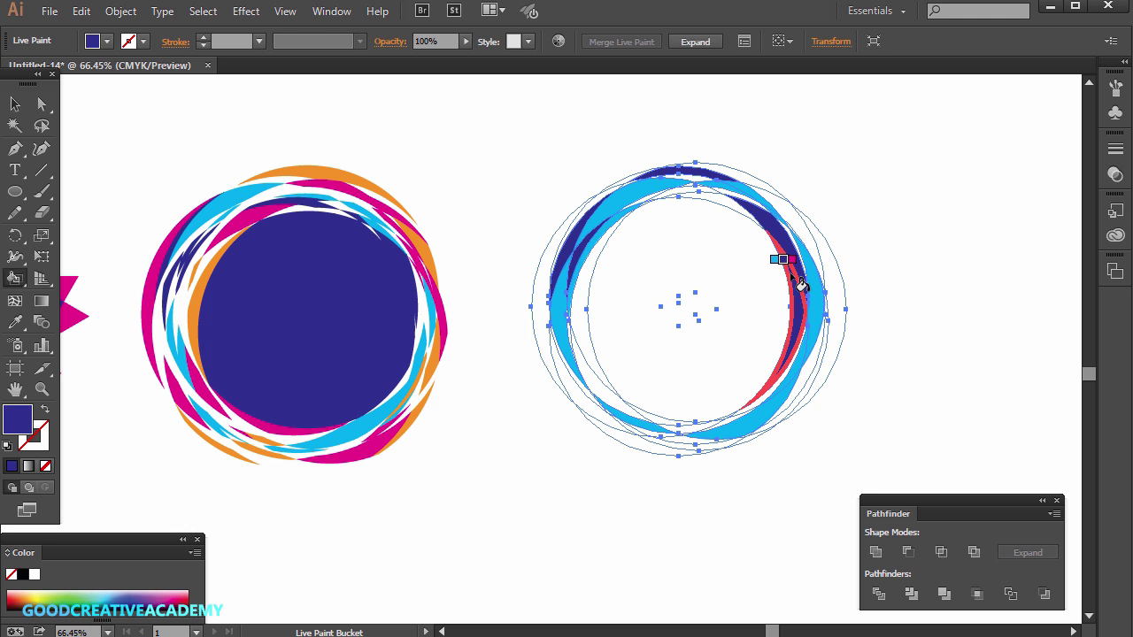
left_click(590, 375)
Examine the other sample artworks, including the light-blue eight-pointed frame, the overlapping triangles and the multicoloured star
scroll(768, 617, "left", 5)
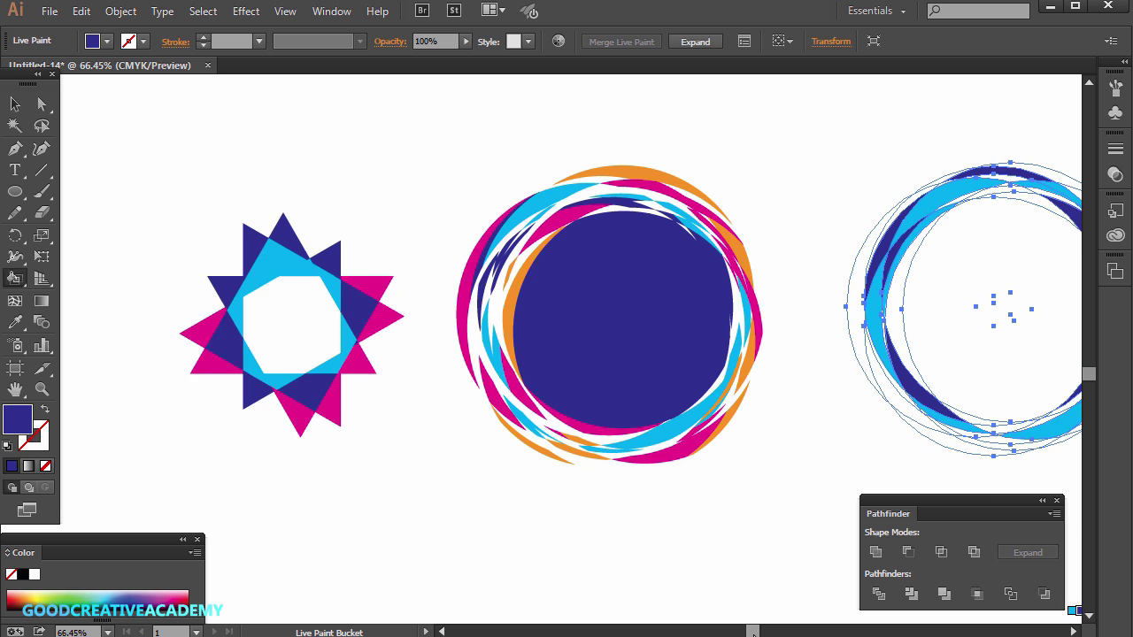
scroll(297, 399, "down", 3)
scroll(300, 411, "down", 10)
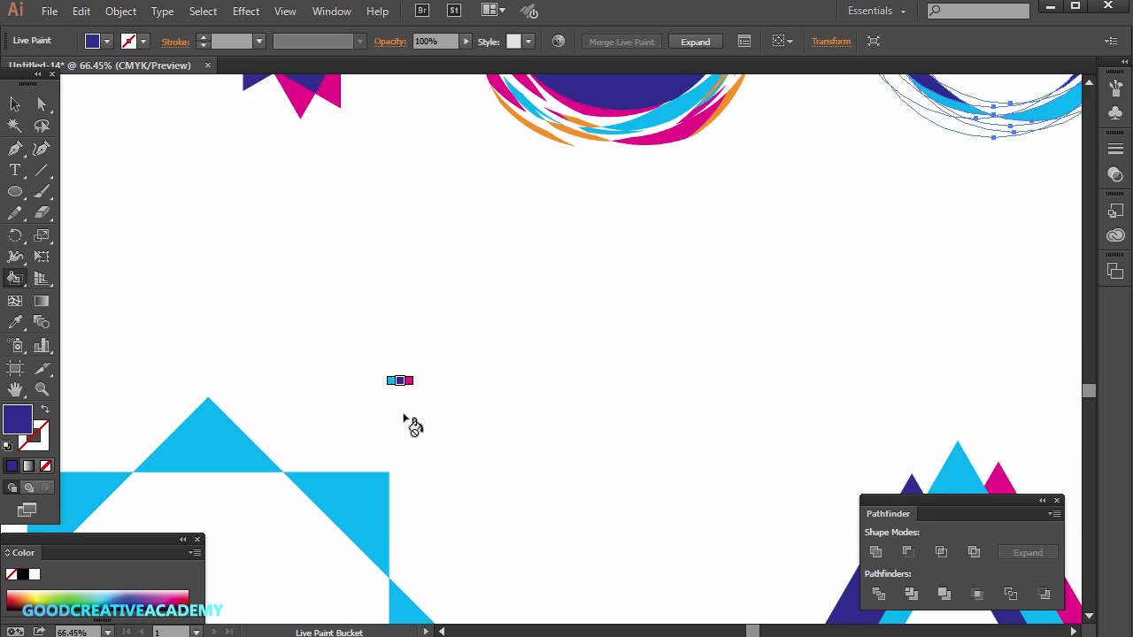
key("ctrl+minus")
key("ctrl+minus")
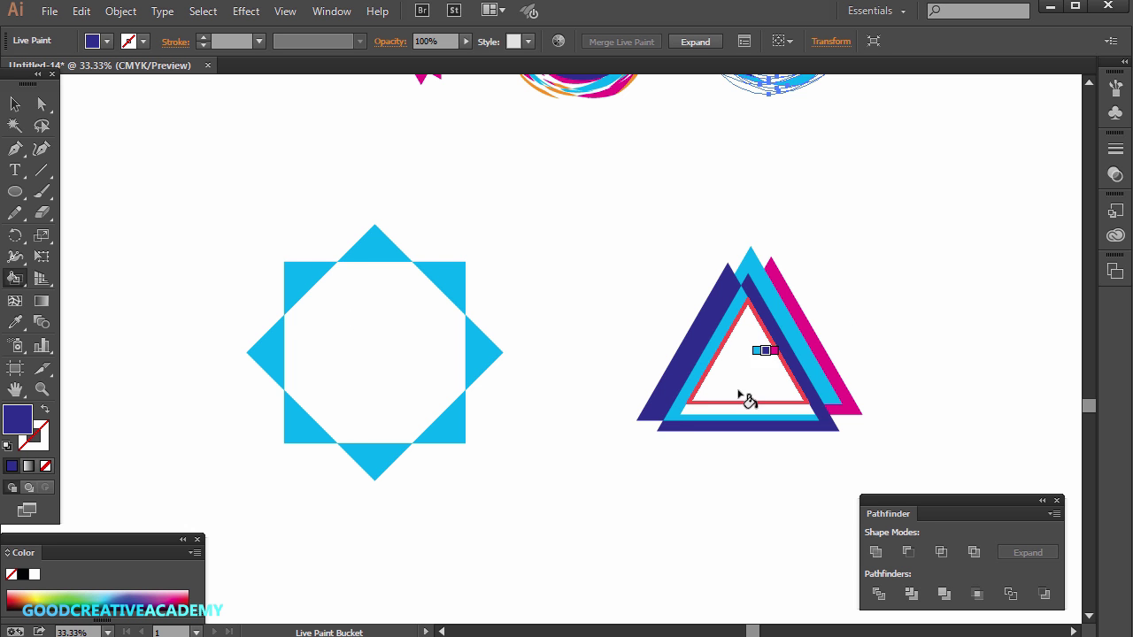
scroll(416, 334, "up", 5)
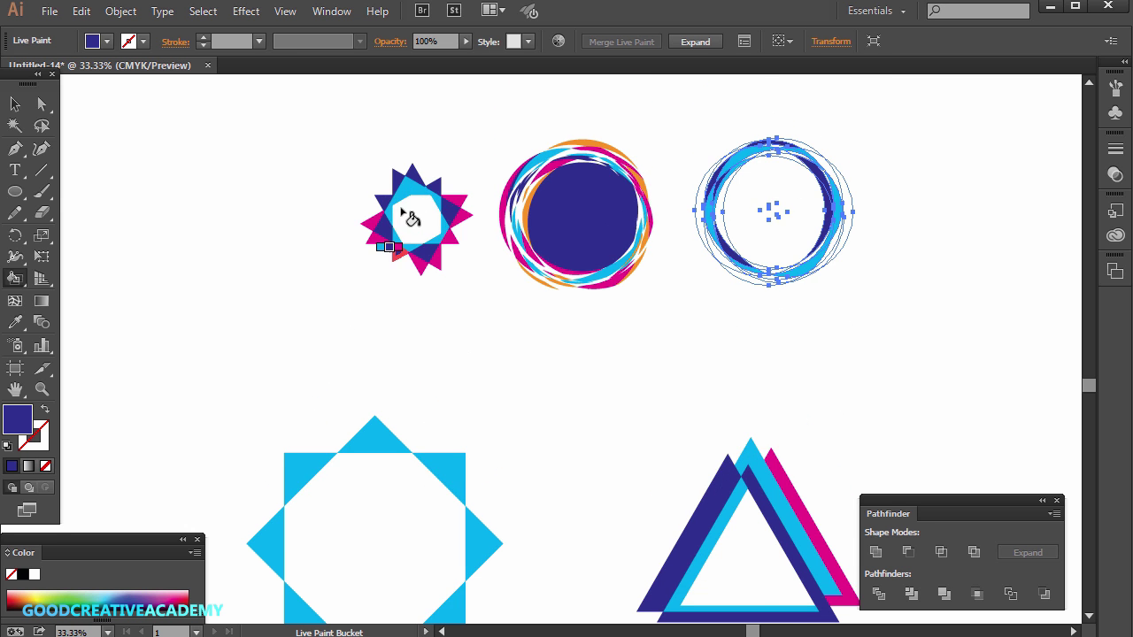
scroll(531, 363, "up", 3)
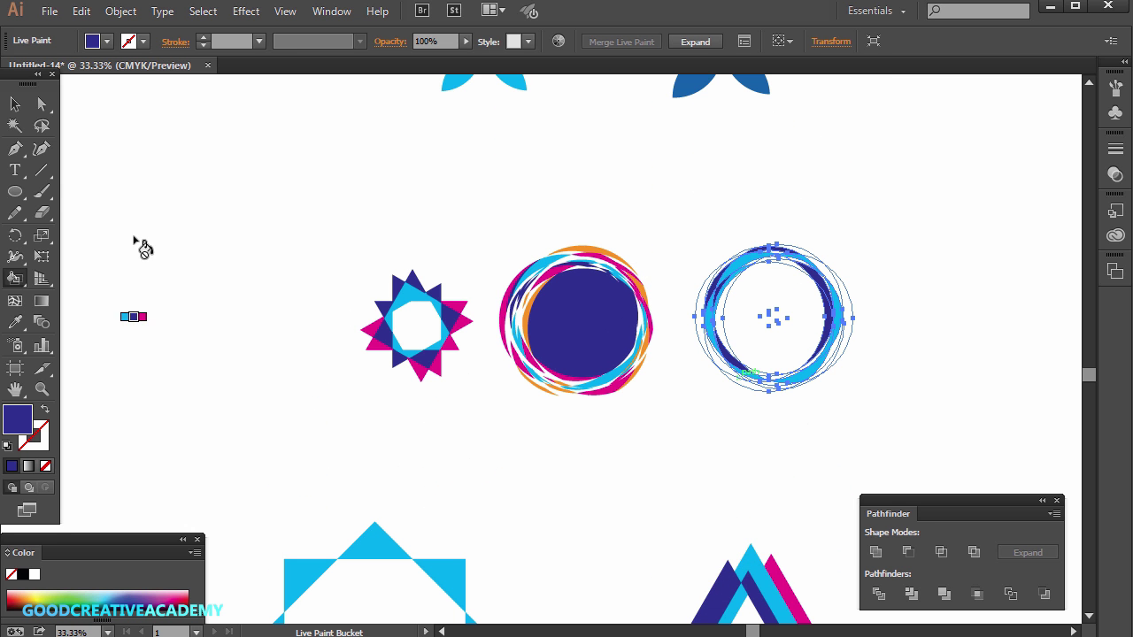
Draw a three-sided polygon in the empty area beside the multicoloured star and swap its fill and stroke to leave an outline
left_click(18, 196)
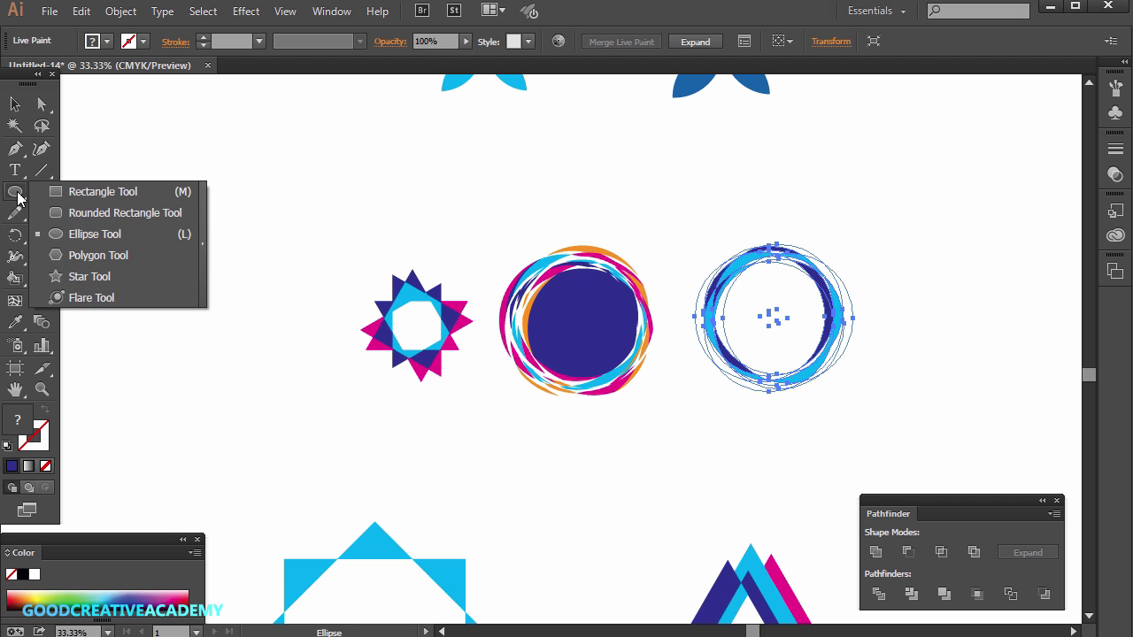
left_click(92, 256)
left_click_drag(157, 222, 230, 228)
key("Up")
key("Down")
left_click(45, 409)
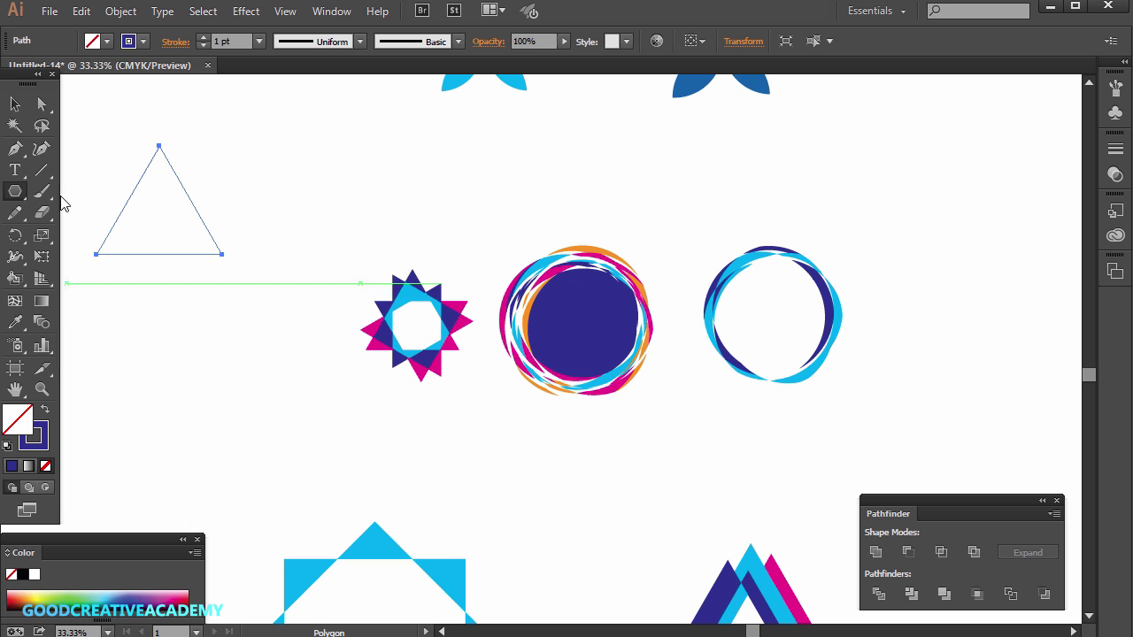
Create a copy of the triangle rotated 45° with Transform Each, and repeat the transformation once for a third triangle
left_click(14, 104)
left_click(120, 10)
mouse_move(221, 31)
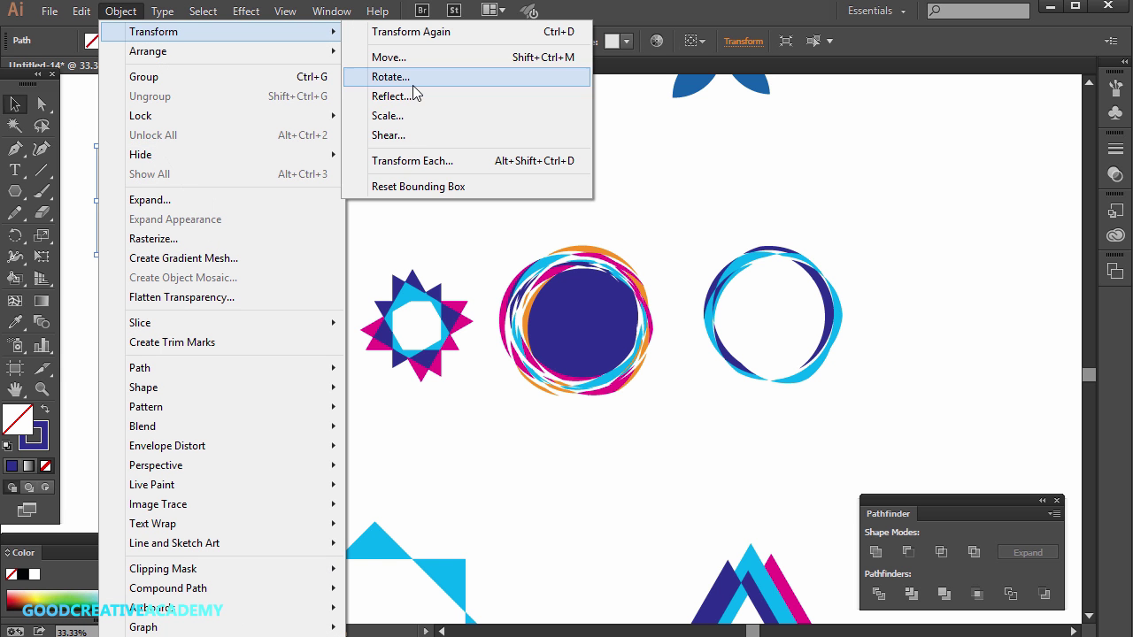
left_click(414, 162)
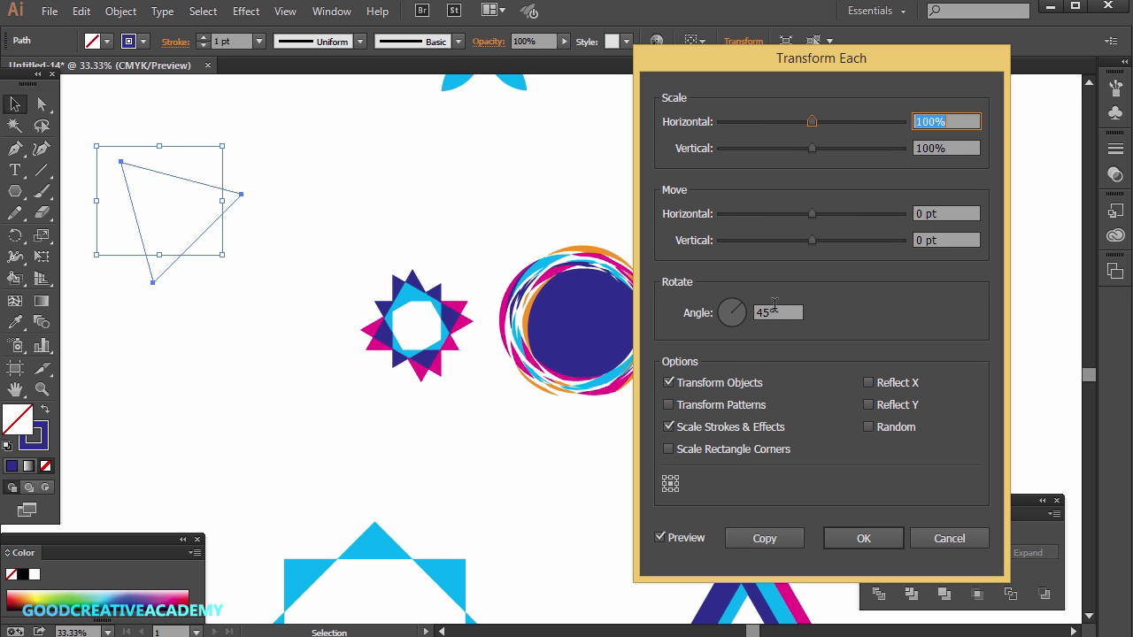
left_click(748, 546)
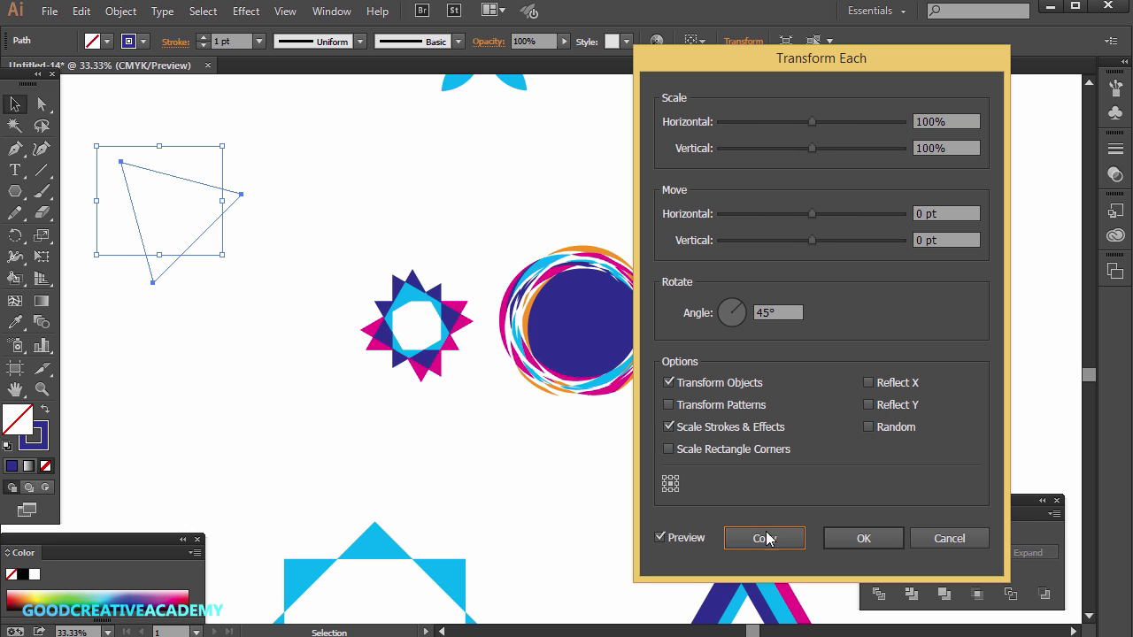
left_click(766, 538)
key("ctrl+d")
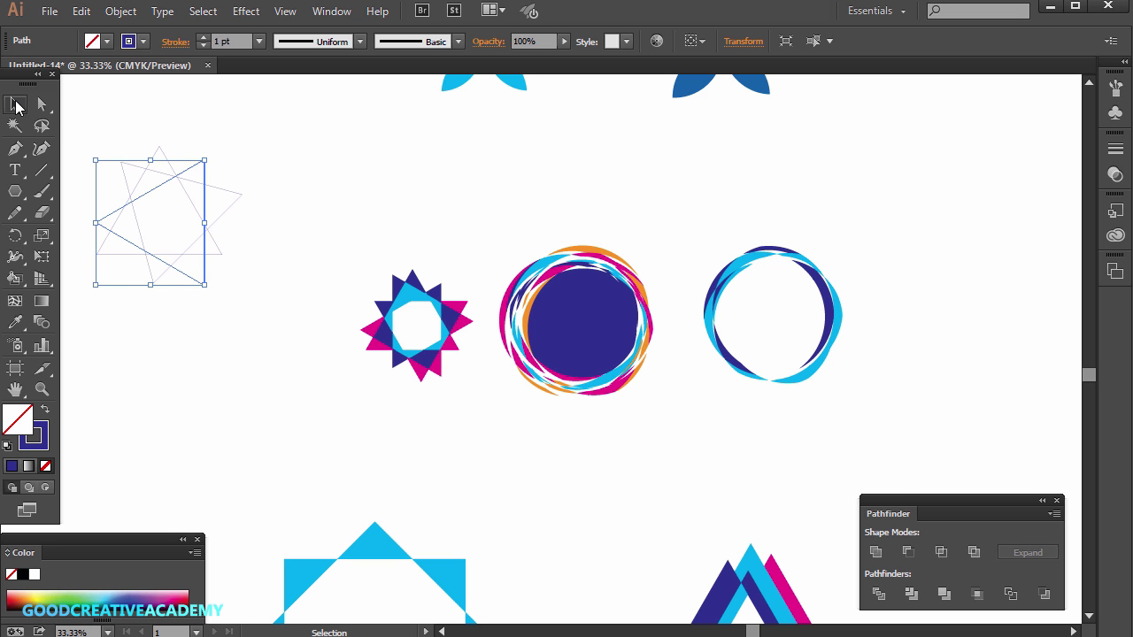
Repeat the 45° copy transformation over and over until the rotated triangle outlines form a dense many-pointed star, and deselect it
key("ctrl+d")
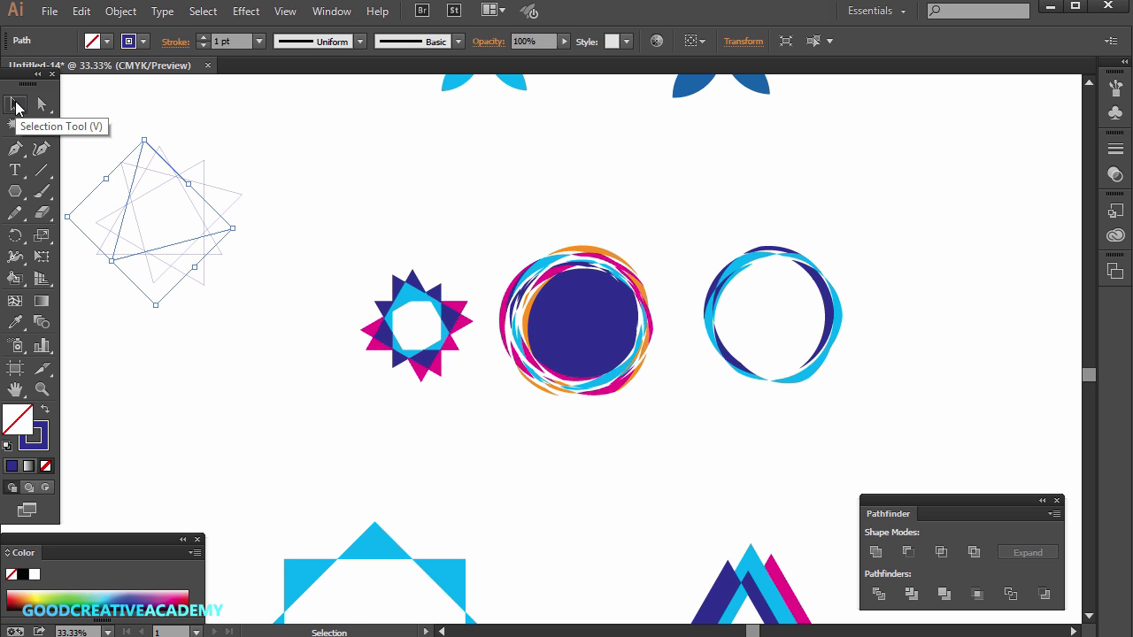
key("ctrl+d")
key("ctrl+d")
key("ctrl+d")
key("ctrl+d")
key("ctrl+d")
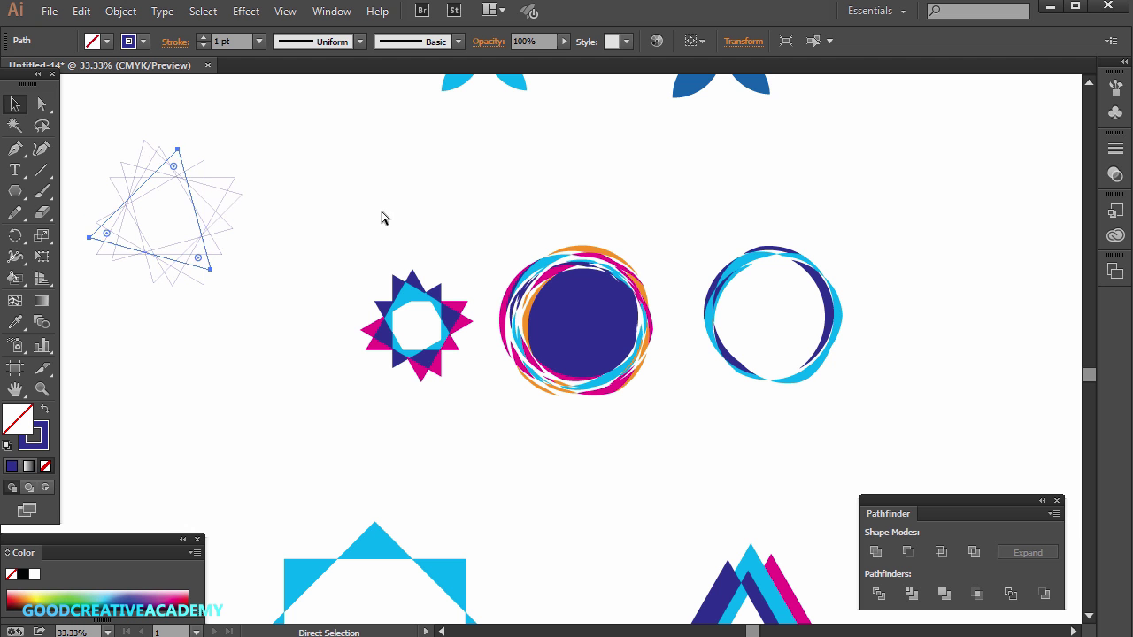
key("ctrl+d")
key("ctrl+d")
key("ctrl+d")
key("ctrl+d")
key("ctrl+d")
key("ctrl+d")
key("ctrl+d")
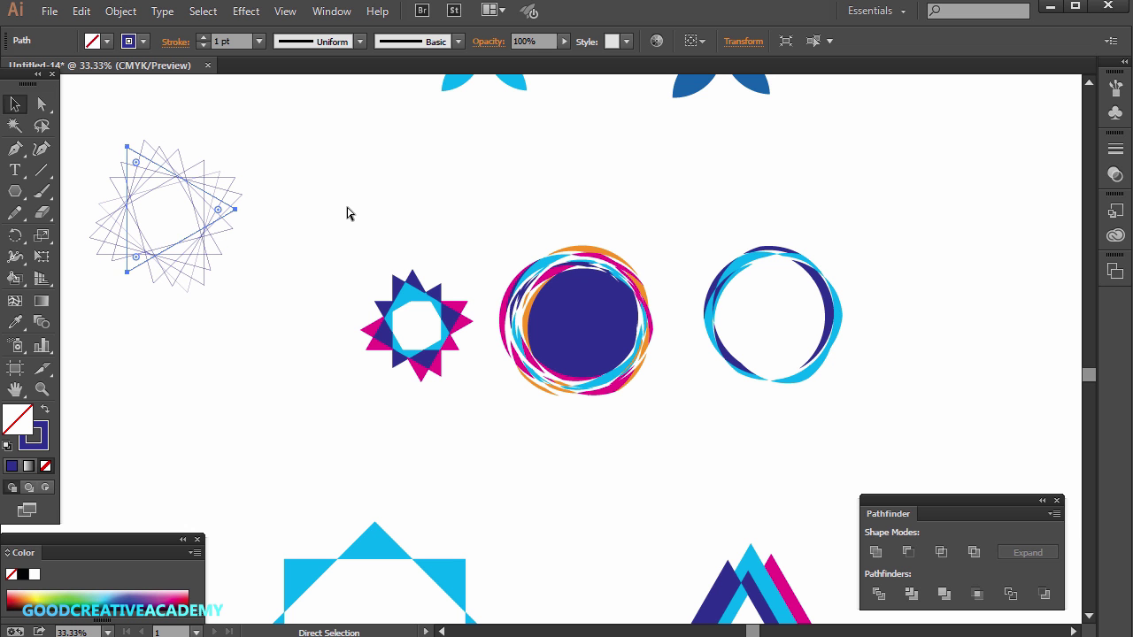
key("ctrl+d")
left_click(265, 213)
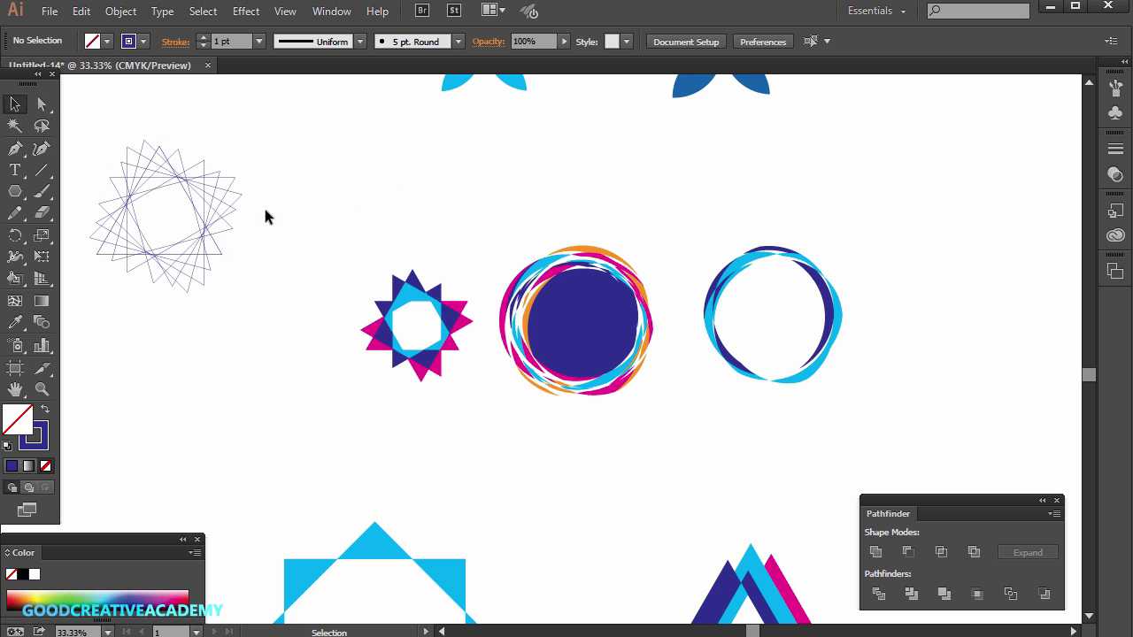
Remove the stroke from all the rotated triangles and fill the centre and several inner areas light blue with the Live Paint Bucket
left_click_drag(95, 128, 282, 342)
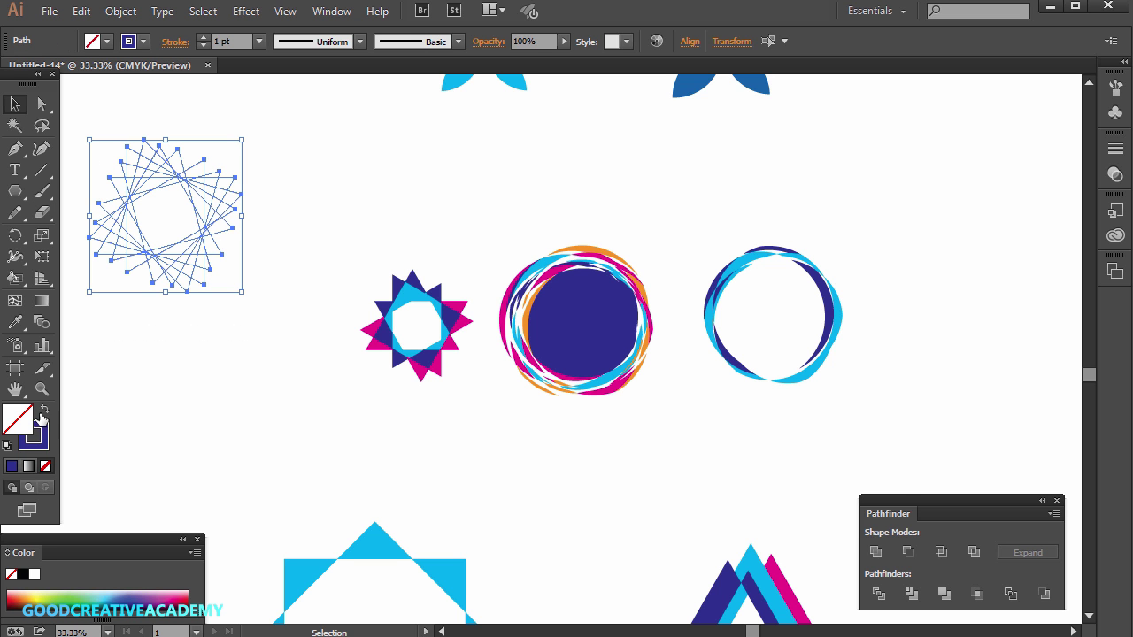
left_click(45, 466)
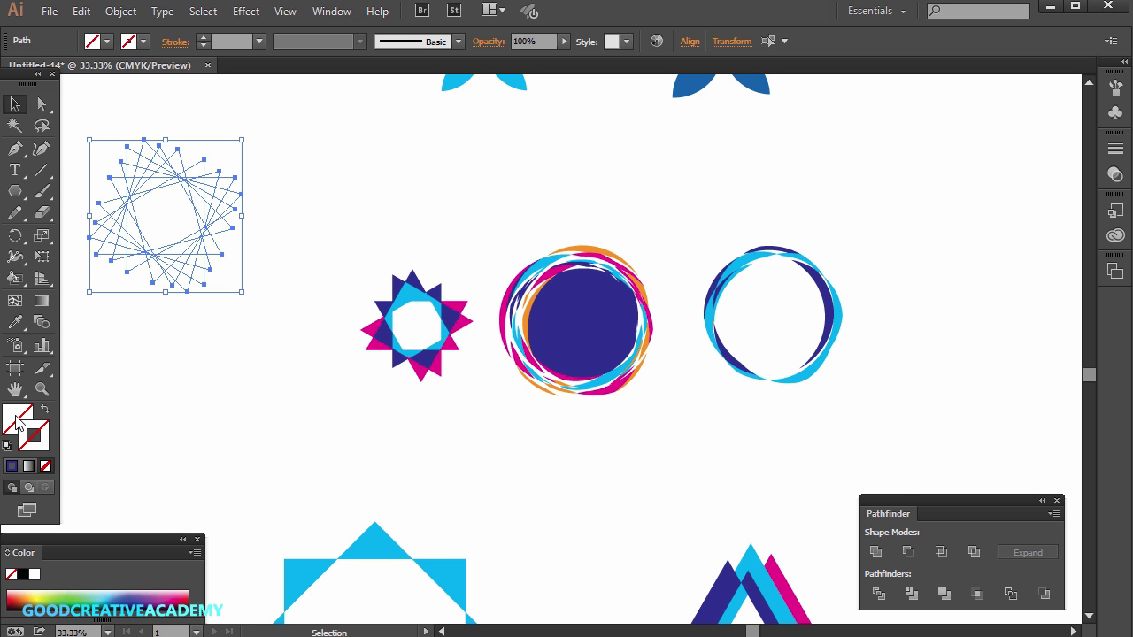
left_click_drag(14, 277, 91, 303)
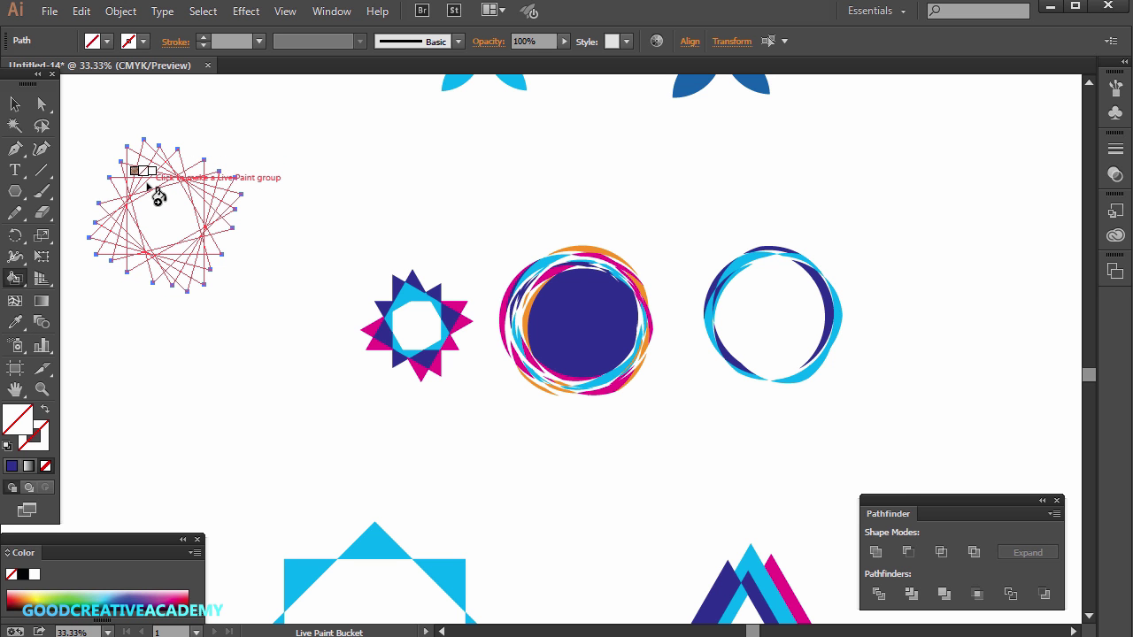
key("Right")
key("Right")
key("Right")
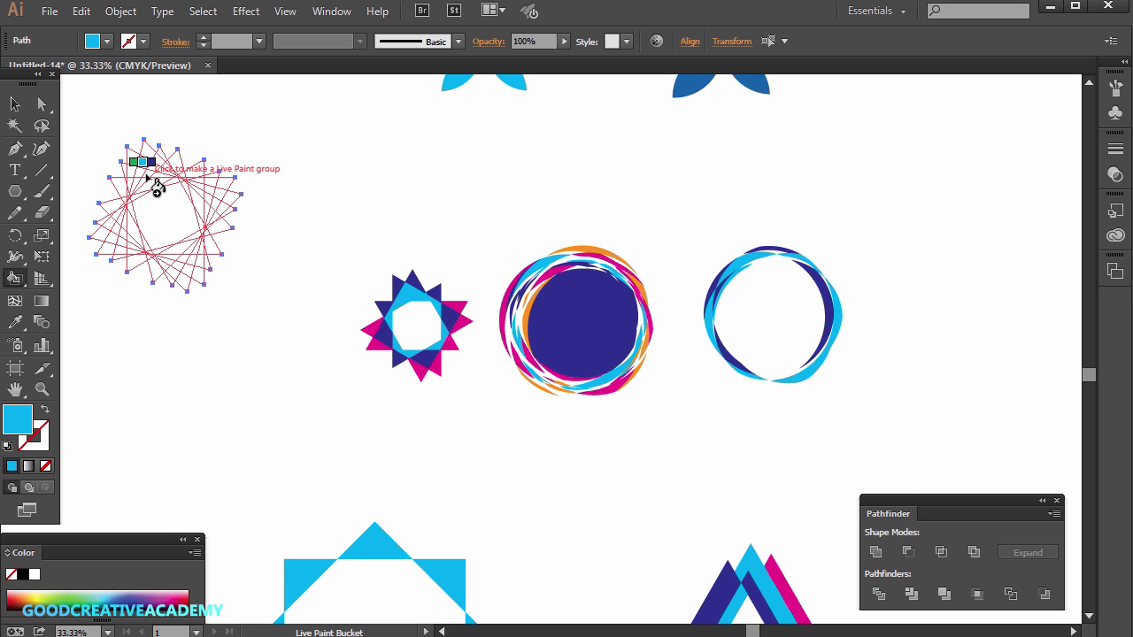
left_click(164, 184)
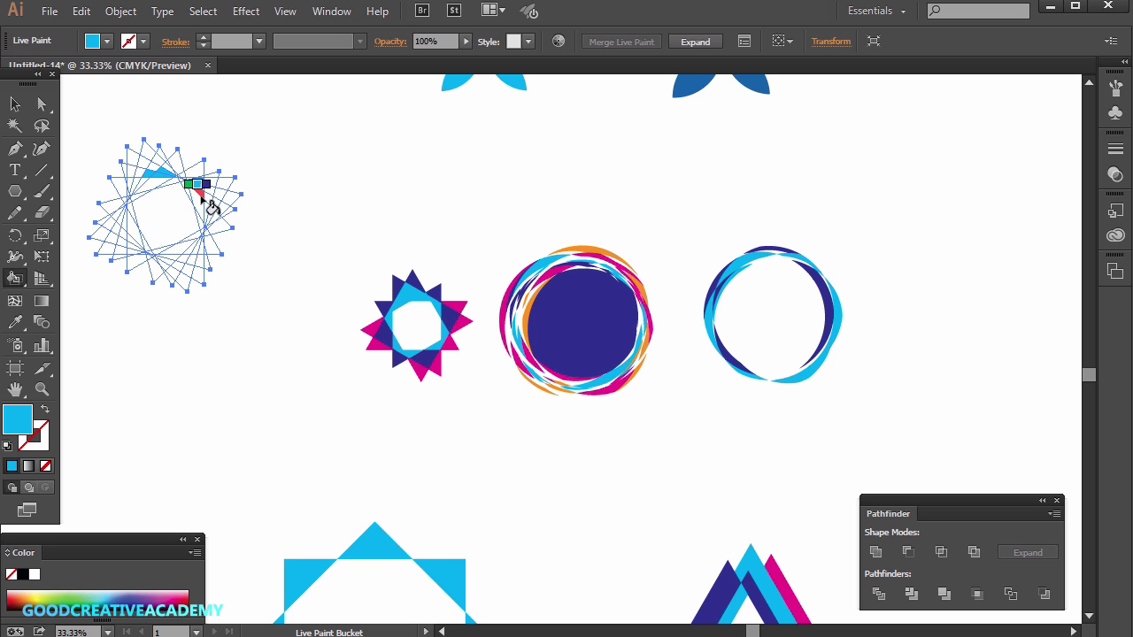
left_click(210, 205)
left_click(210, 228)
left_click(187, 262)
Switch the Live Paint Bucket to dark blue, fill the remaining areas and points of the star, and deselect it
key("Right")
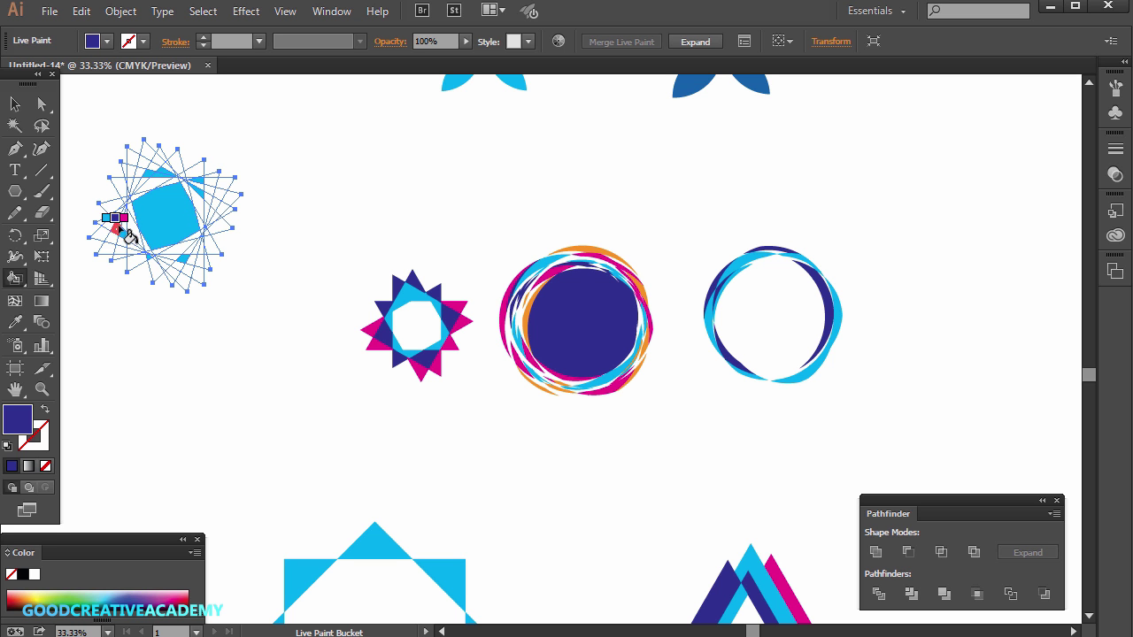
left_click(137, 172)
left_click(209, 203)
left_click(182, 259)
double_click(126, 218)
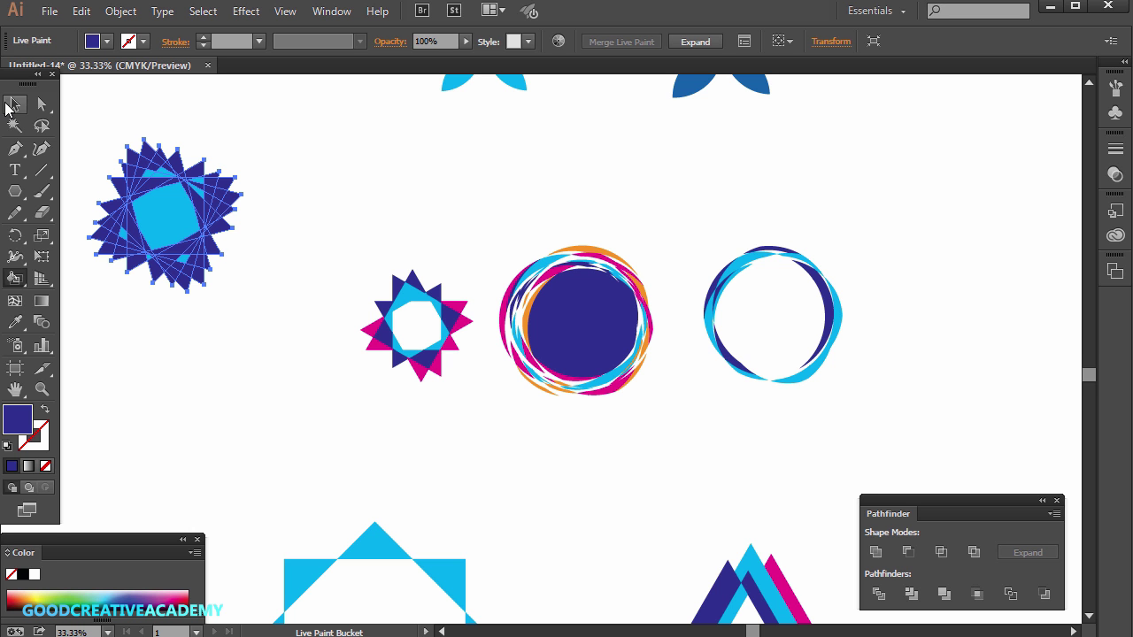
left_click(14, 104)
left_click(320, 177)
scroll(156, 364, "up", 3)
scroll(575, 281, "up", 2)
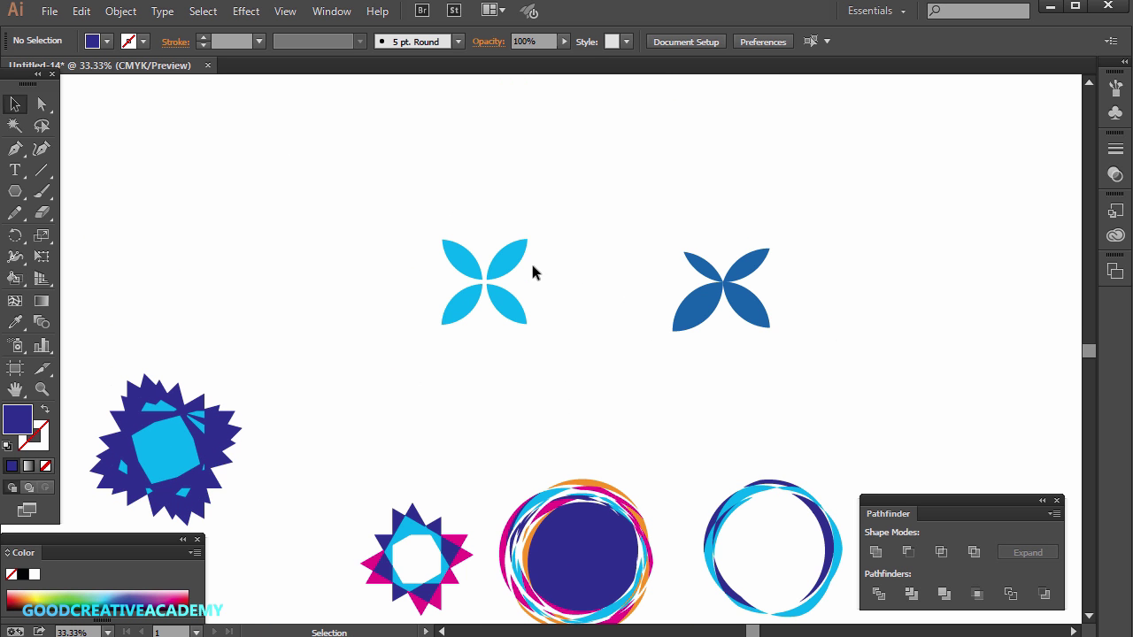
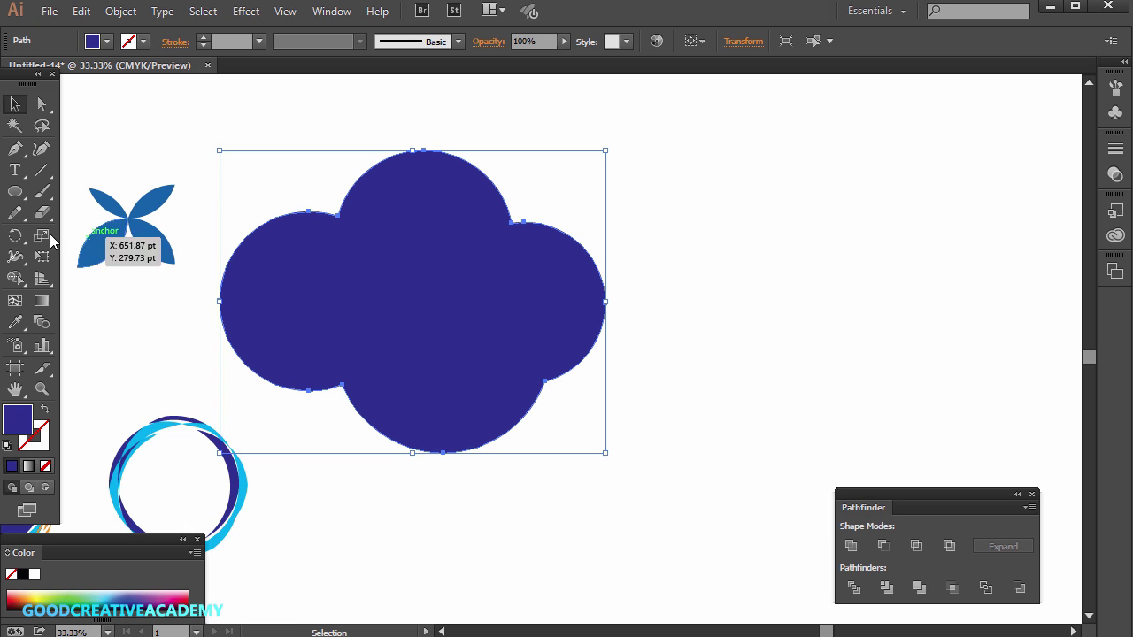
Draw four overlapping dark-blue circles in the empty area beside the existing cloud shape, forming a second cloud cluster
left_click(16, 191)
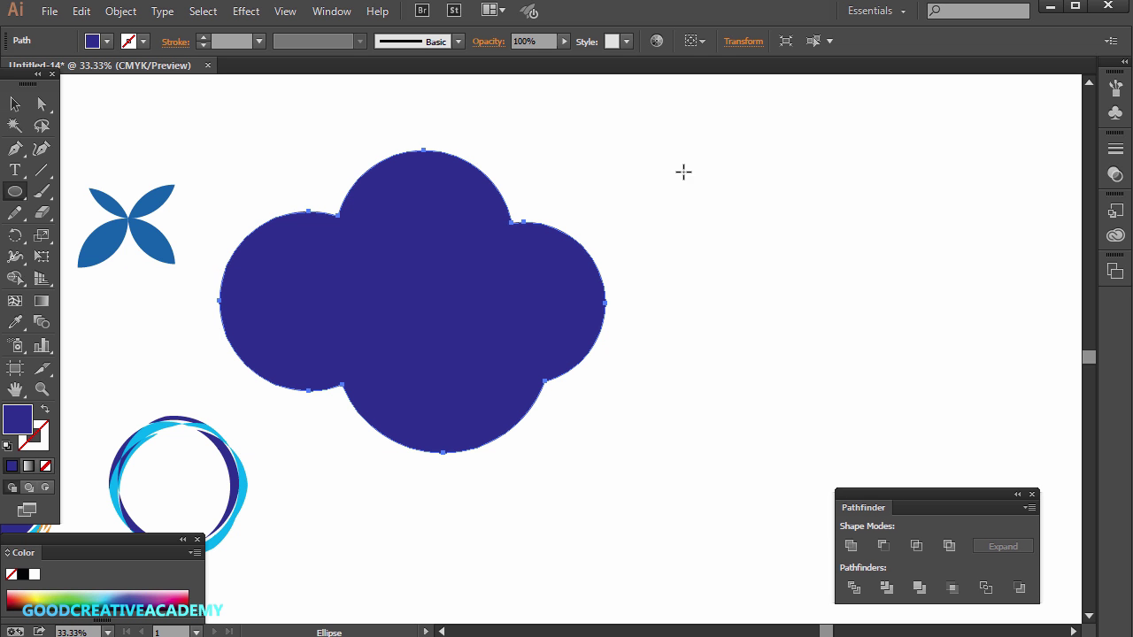
left_click_drag(682, 172, 867, 355)
left_click_drag(769, 244, 945, 421)
left_click_drag(823, 139, 974, 290)
left_click_drag(872, 184, 1057, 369)
Select the four circles and merge the areas outside the lower circle into one shape with the Shape Builder tool
left_click(41, 104)
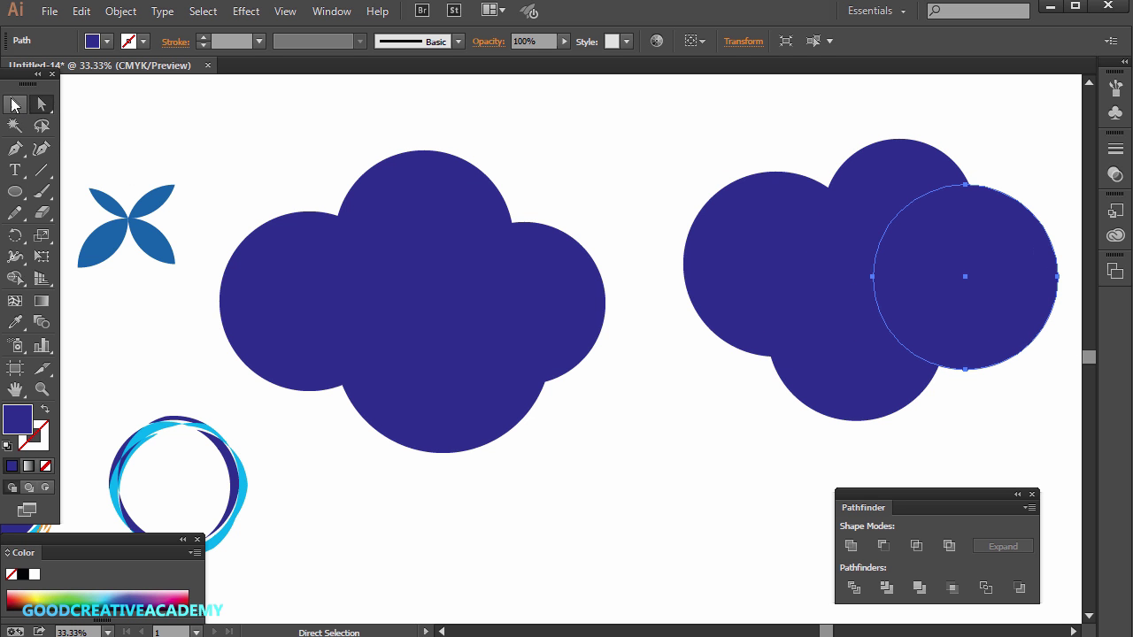
left_click(15, 104)
left_click_drag(702, 136, 1050, 464)
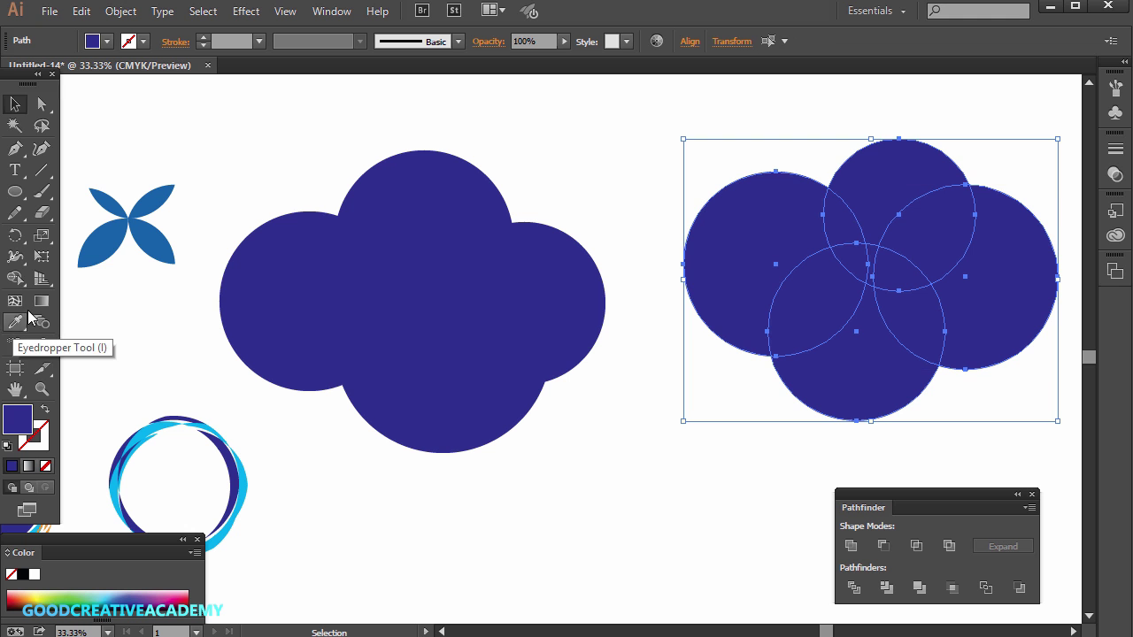
left_click(15, 278)
left_click_drag(15, 280, 110, 280)
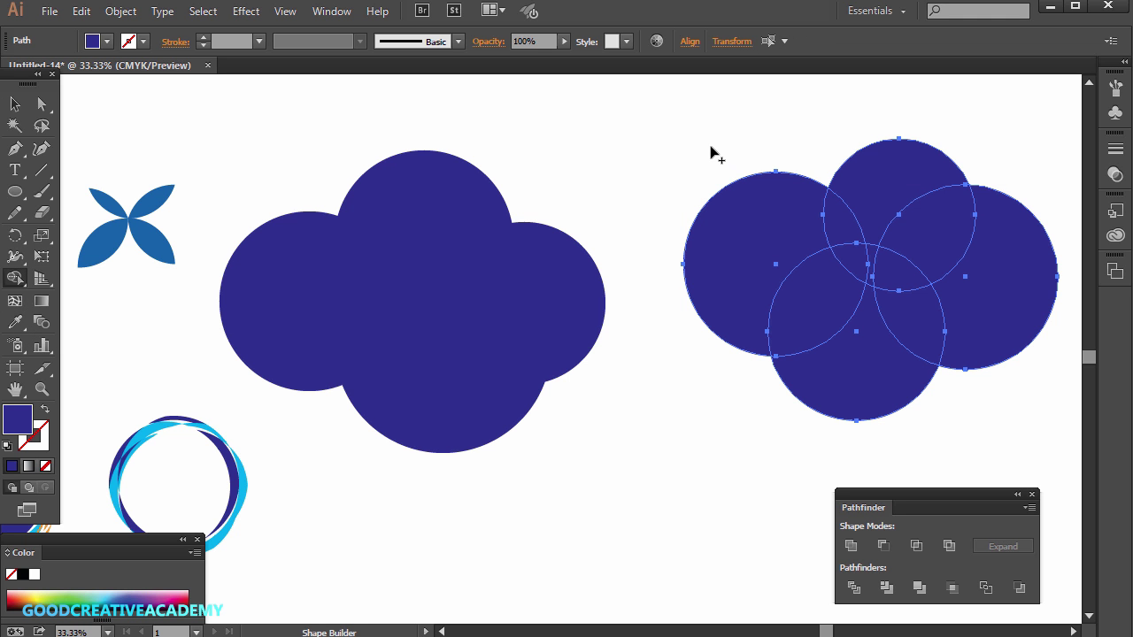
mouse_move(711, 148)
left_mouse_down()
mouse_move(745, 205)
mouse_move(835, 222)
mouse_move(863, 212)
mouse_move(928, 249)
mouse_move(995, 264)
left_mouse_up()
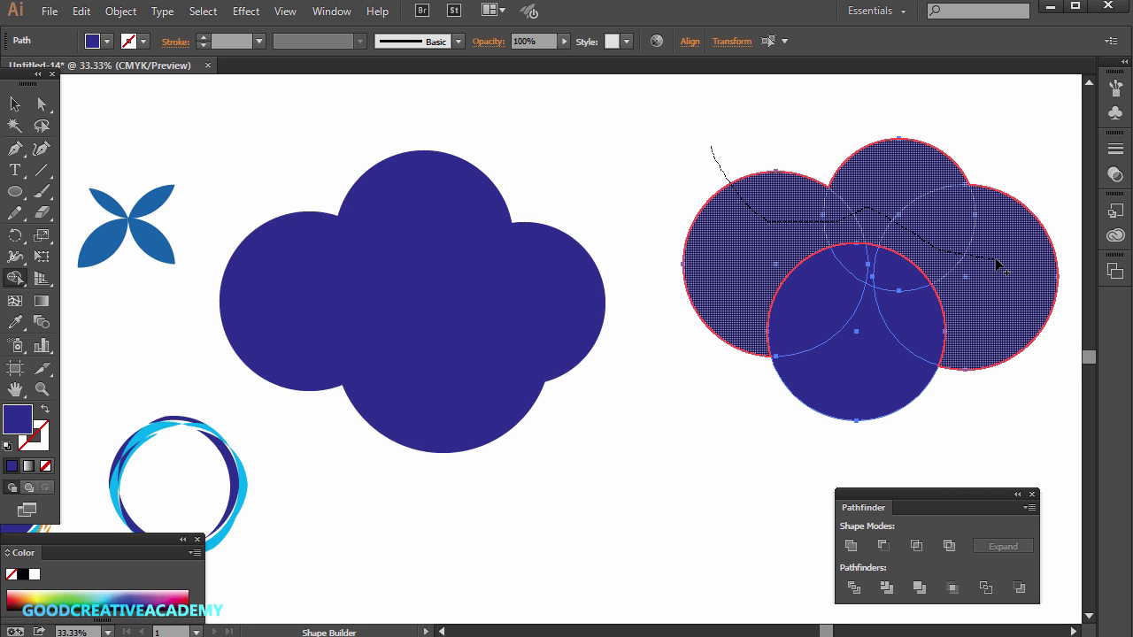
left_click_drag(997, 264, 998, 265)
Move the merged upper shape, the lower circle and the overlap pieces apart to show how the Shape Builder divided them
left_click(42, 104)
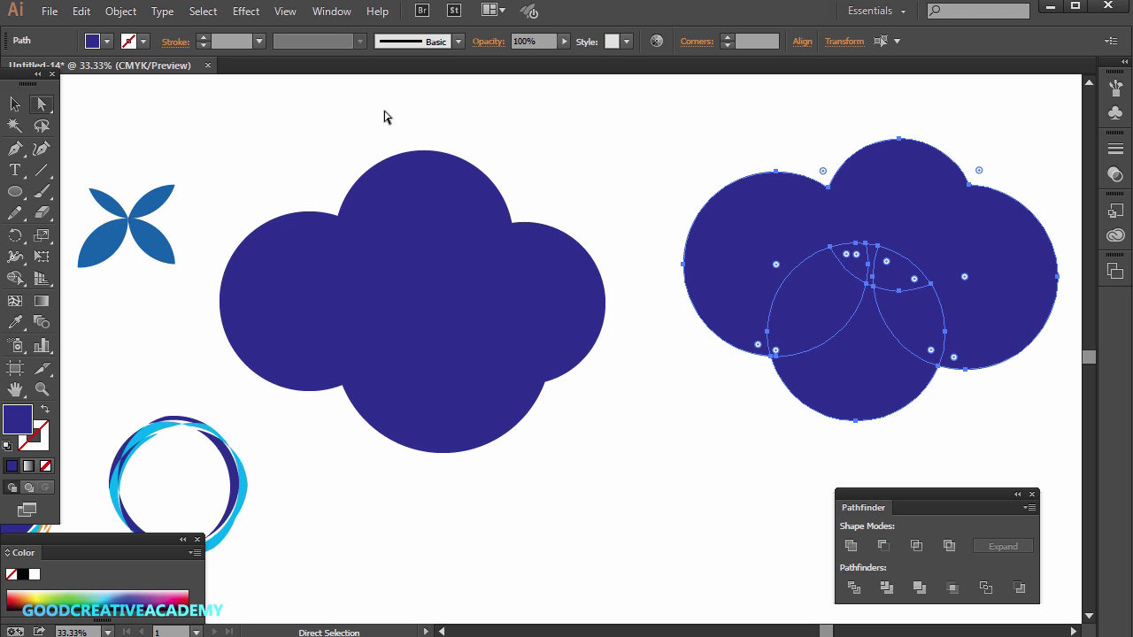
left_click(673, 157)
left_click_drag(763, 201, 762, 171)
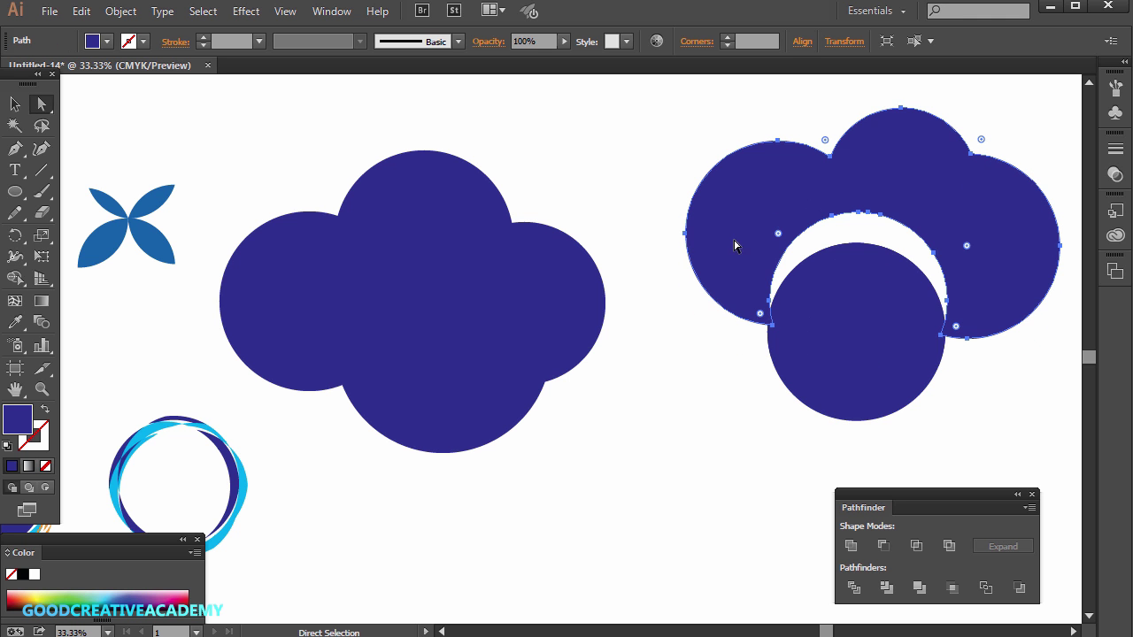
left_click_drag(811, 328, 786, 396)
left_click_drag(750, 221, 730, 225)
left_click_drag(968, 287, 1000, 221)
left_click_drag(863, 311, 690, 392)
left_click_drag(793, 314, 724, 370)
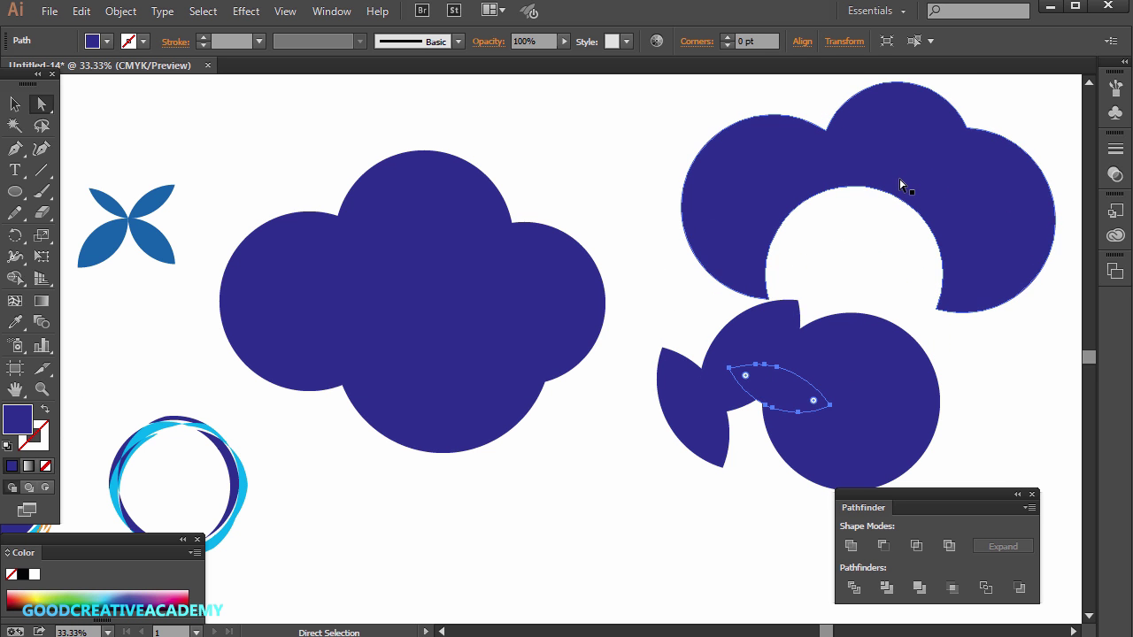
mouse_move(921, 183)
left_mouse_down()
mouse_move(950, 174)
mouse_move(940, 182)
left_mouse_up()
left_click_drag(762, 361, 700, 417)
left_click_drag(772, 166, 753, 169)
key("v")
left_click_drag(739, 403, 989, 370)
left_click_drag(897, 309, 871, 393)
left_click_drag(938, 372, 863, 327)
Undo the piece moves and the Shape Builder merge, back to the four separate overlapping circles
key("ctrl+z")
key("ctrl+z")
key("ctrl+z")
key("ctrl+z")
key("ctrl+z")
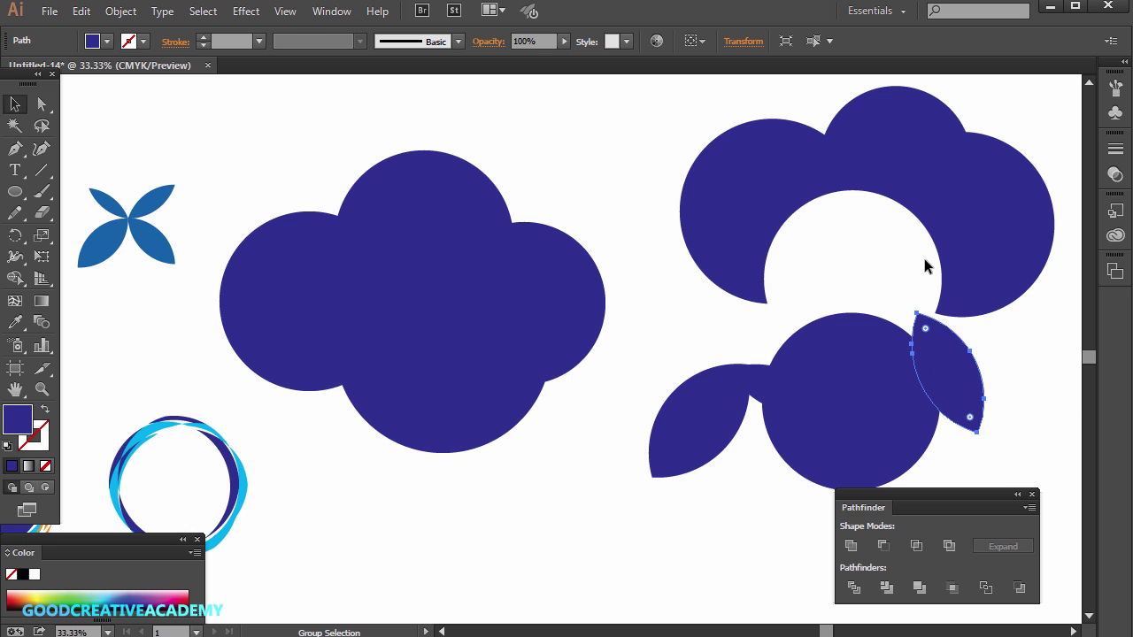
left_click(15, 281)
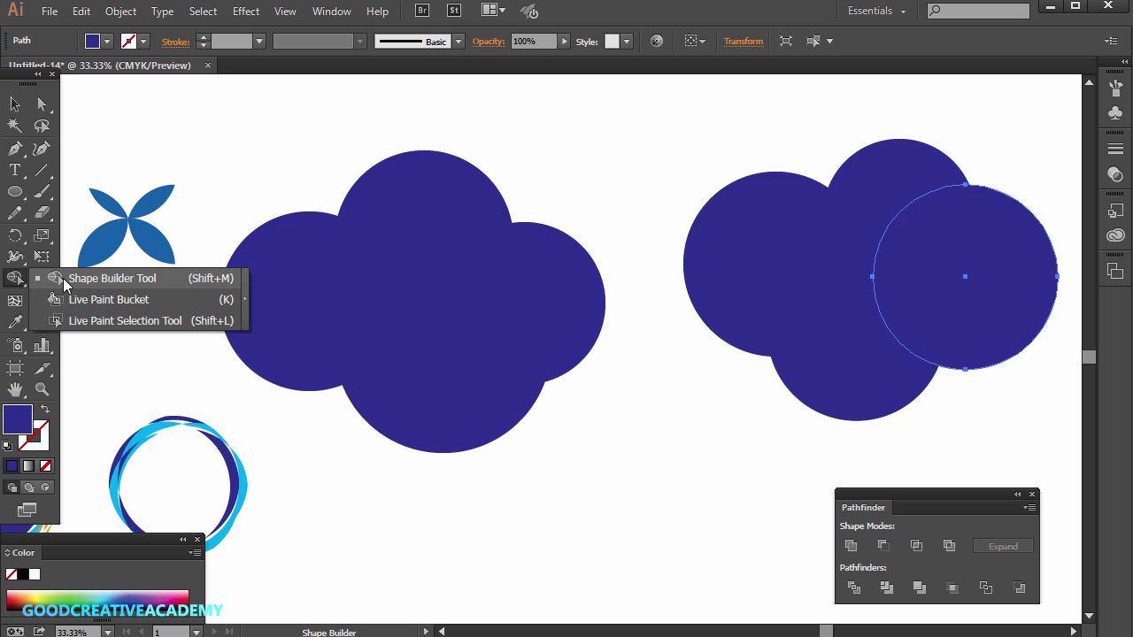
left_click(66, 279)
mouse_move(662, 206)
left_mouse_down()
mouse_move(941, 222)
mouse_move(784, 161)
mouse_move(771, 194)
left_mouse_up()
key("ctrl")
Select all four overlapping circles and merge them into one cloud shape with the Shape Builder tool
left_click(15, 103)
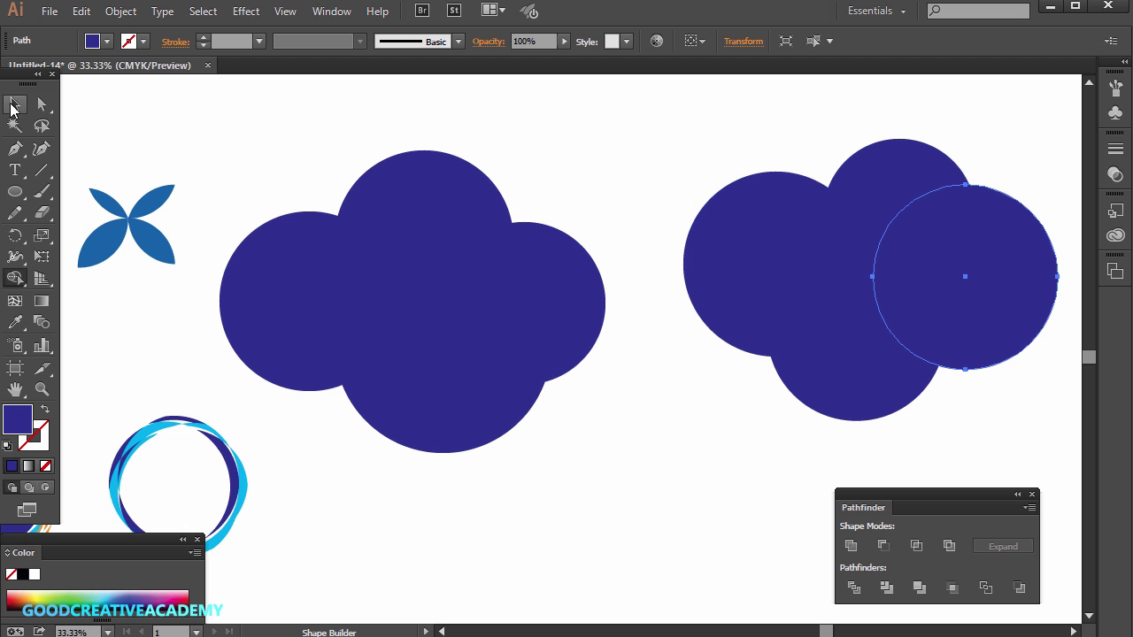
left_click_drag(1014, 135, 707, 396)
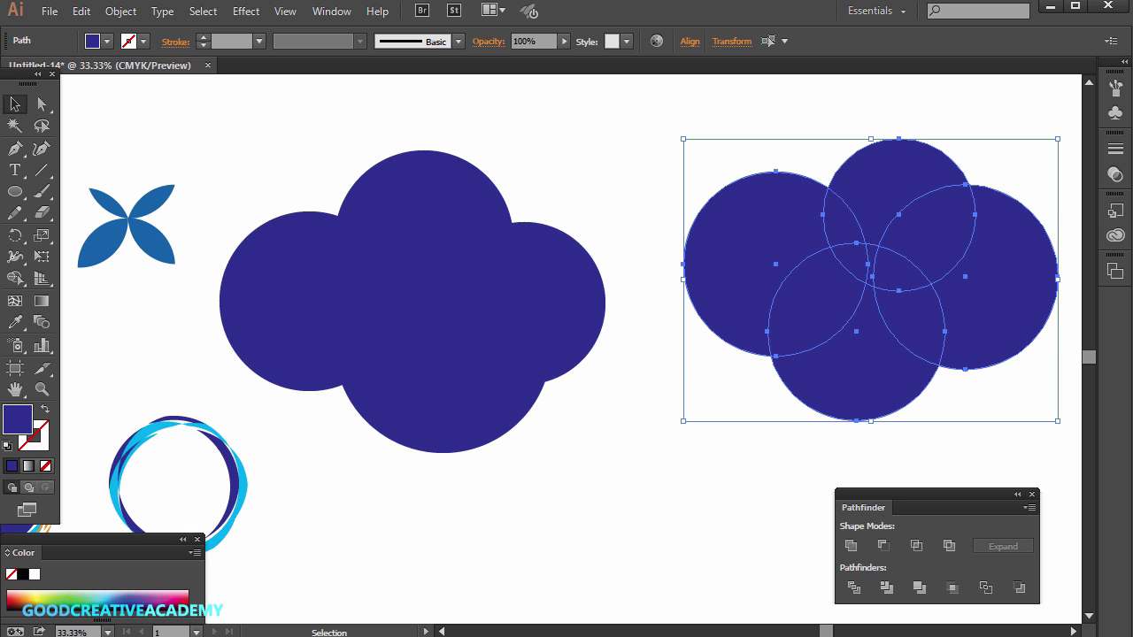
left_click(15, 278)
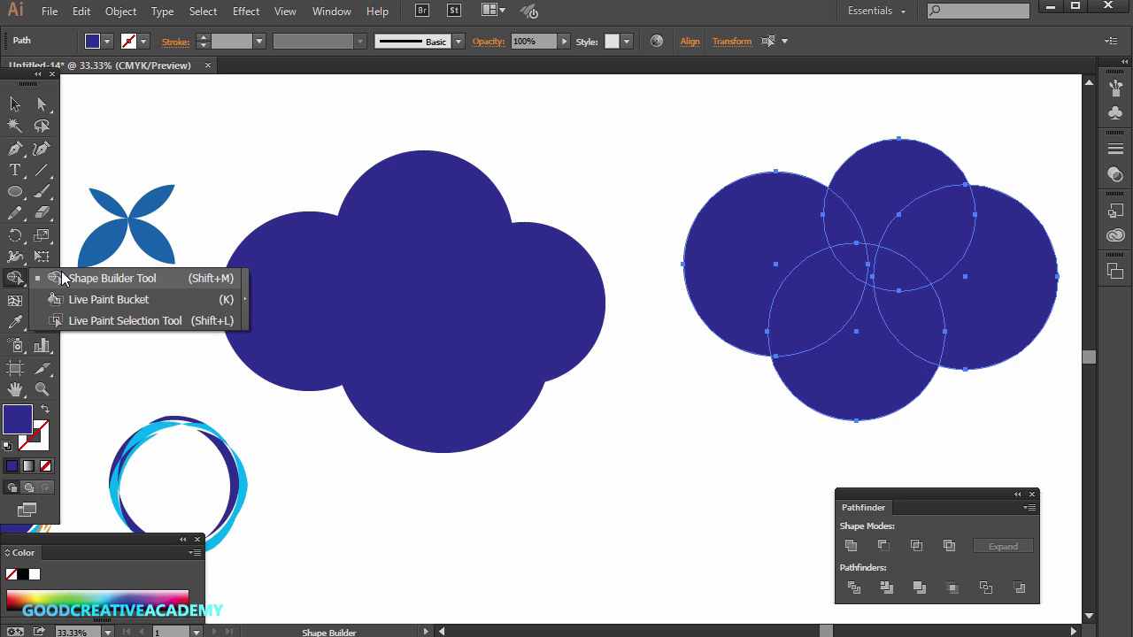
mouse_move(682, 205)
left_mouse_down()
mouse_move(921, 226)
mouse_move(978, 288)
mouse_move(921, 306)
mouse_move(885, 275)
mouse_move(829, 270)
mouse_move(864, 354)
mouse_move(809, 380)
left_mouse_up()
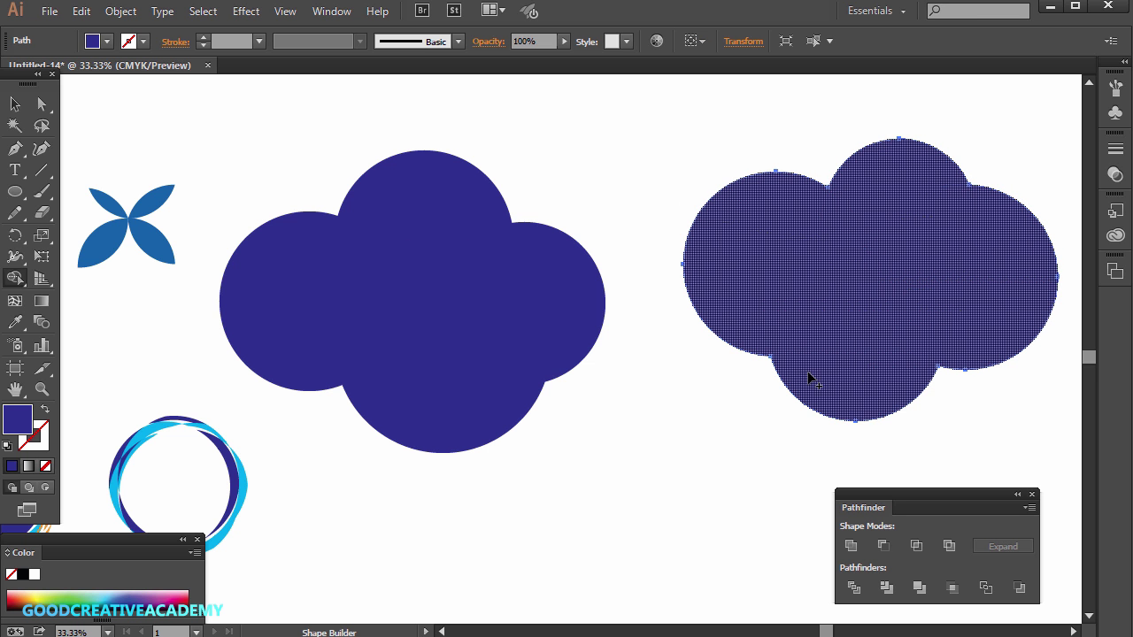
key("v")
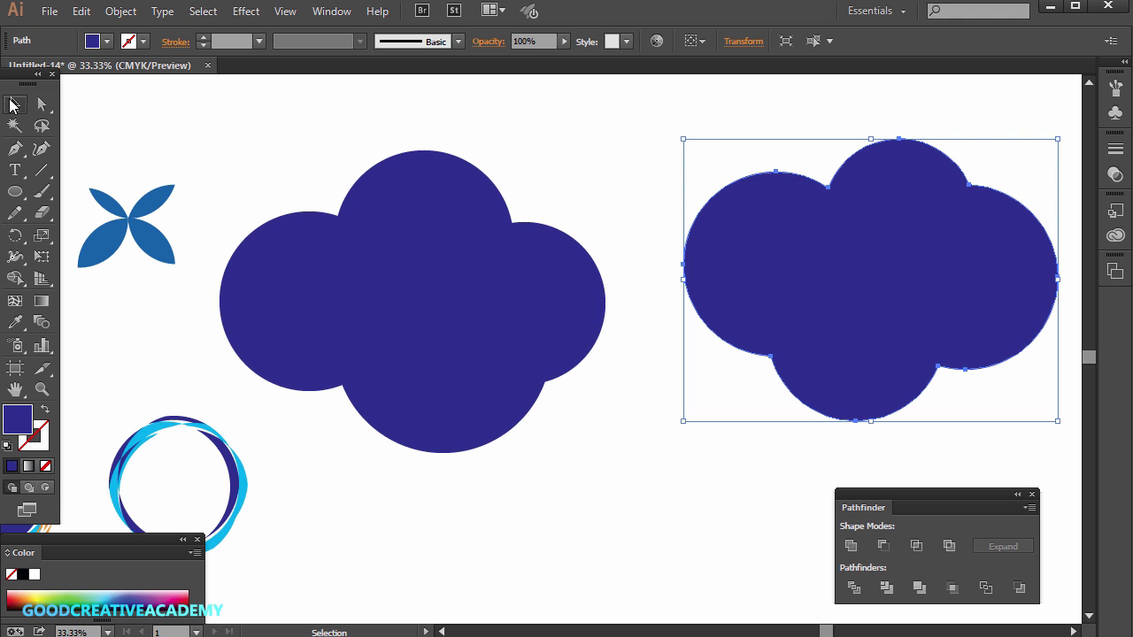
Select each of the two cloud shapes in turn to compare their outlines, and undo the last Shape Builder merge
left_click(707, 133)
left_click(417, 288)
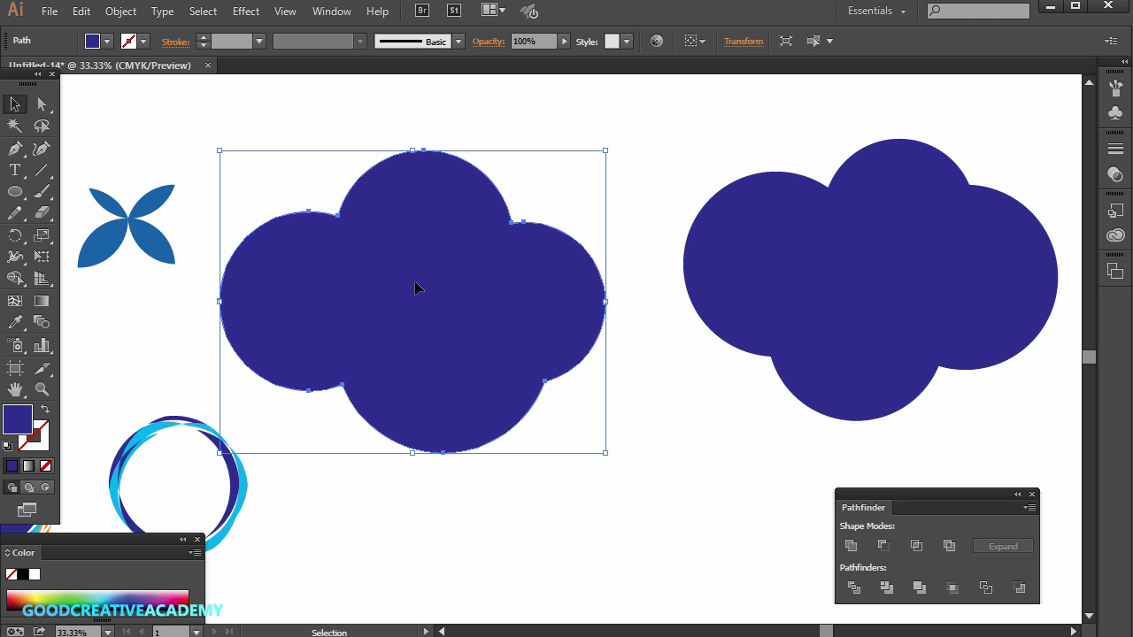
left_click(867, 316)
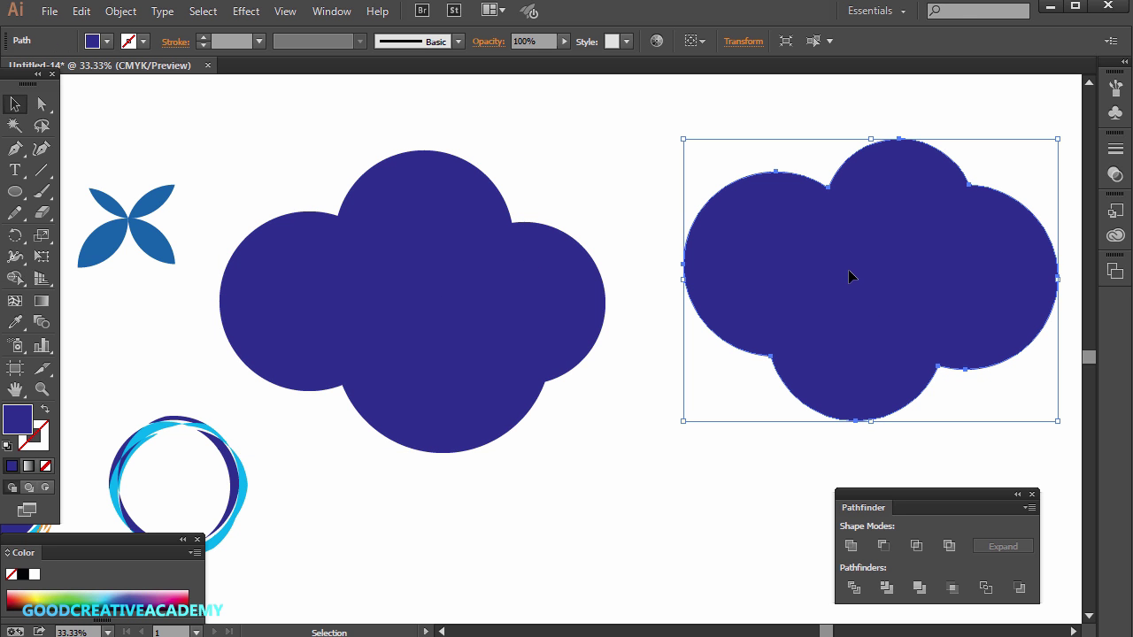
key("ctrl+z")
With the Shape Builder, separate the outer areas of the left and upper circles, and delete the areas lying outside the two side circles
key("shift+m")
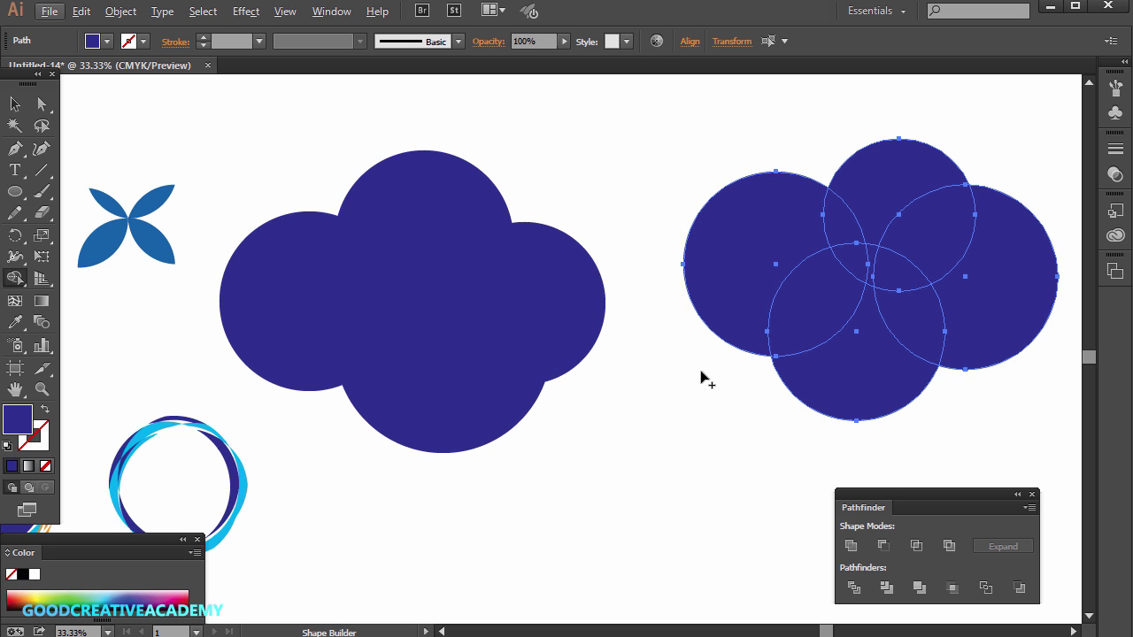
left_click(732, 282)
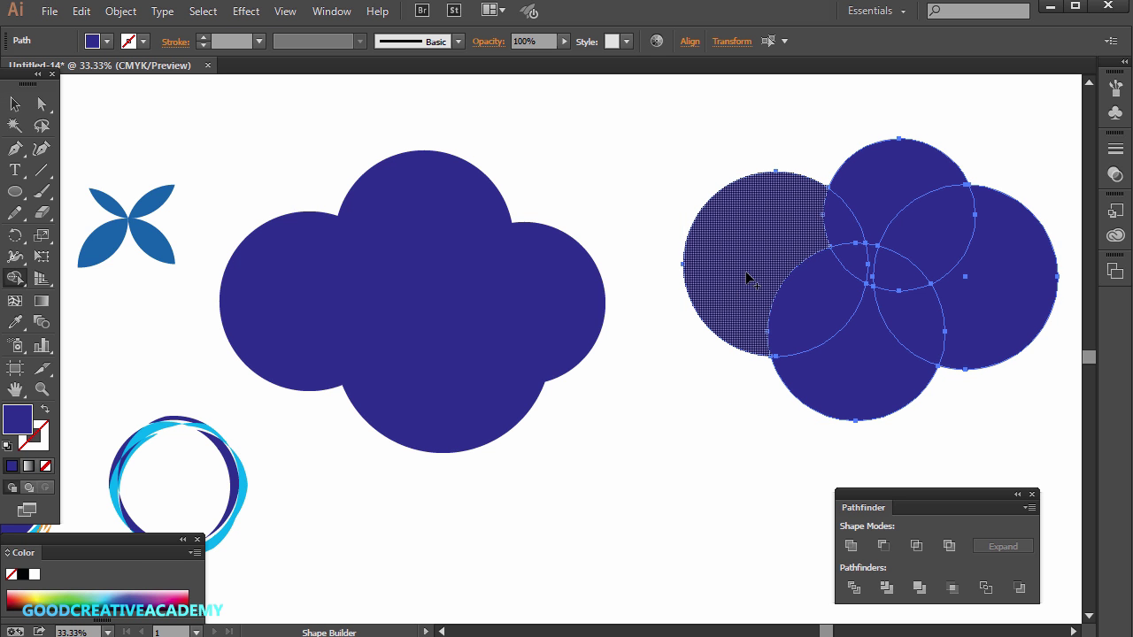
left_click(871, 203)
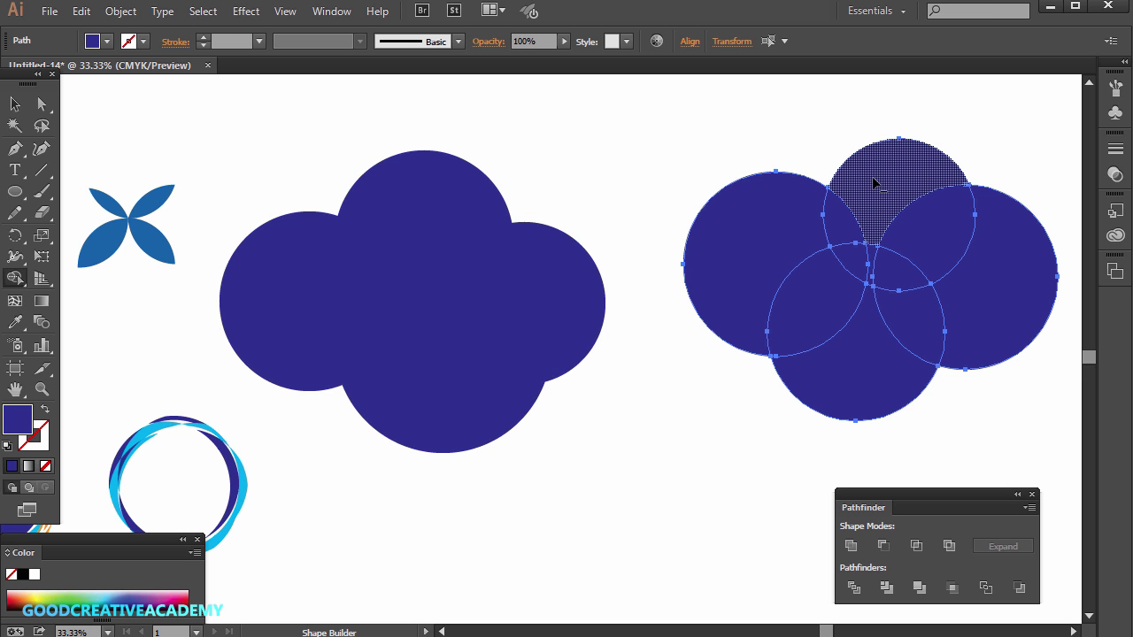
left_click(873, 183, "alt")
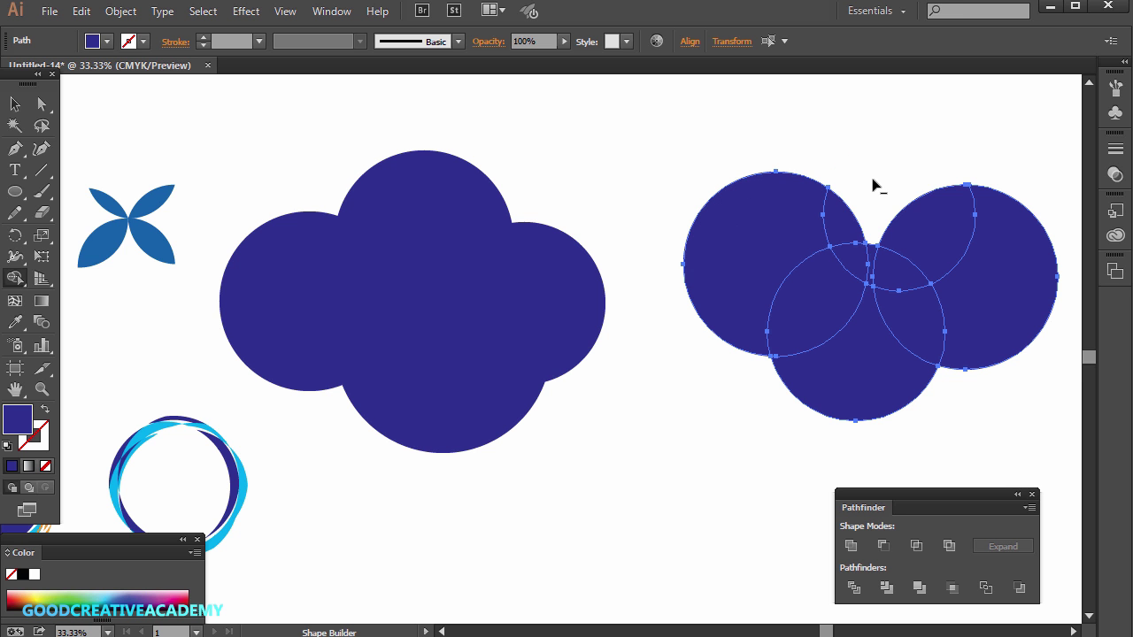
left_click(869, 253, "alt")
left_click(869, 308, "alt")
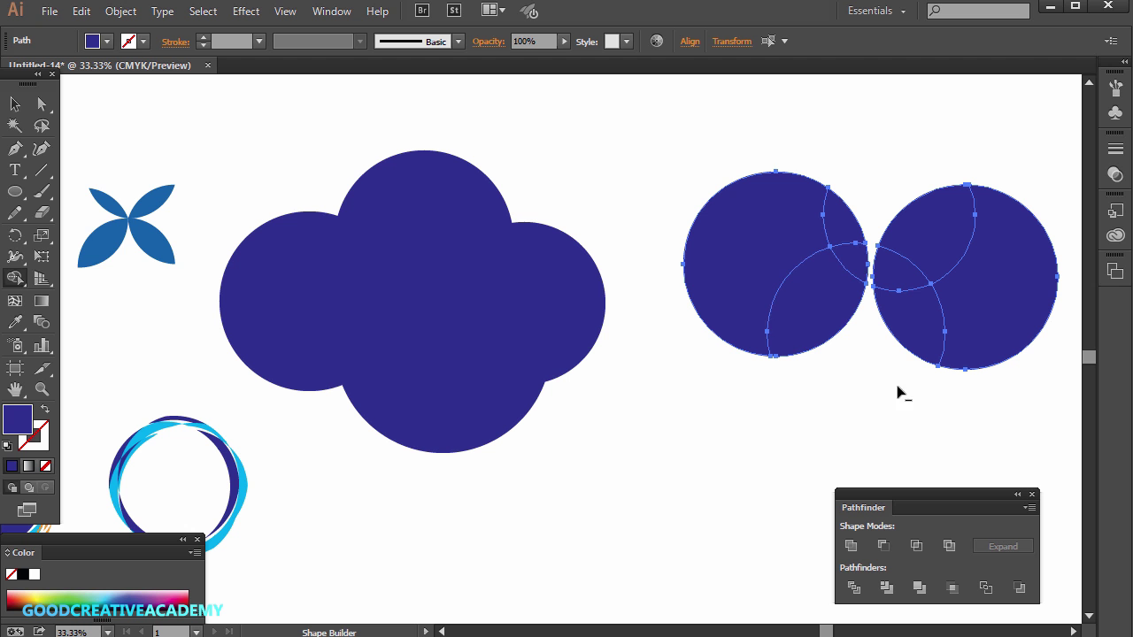
Delete the small areas where the other circles overlap between the two side circles with the Shape Builder, and deselect the artwork
left_click(850, 258, "alt")
left_click(901, 281, "alt")
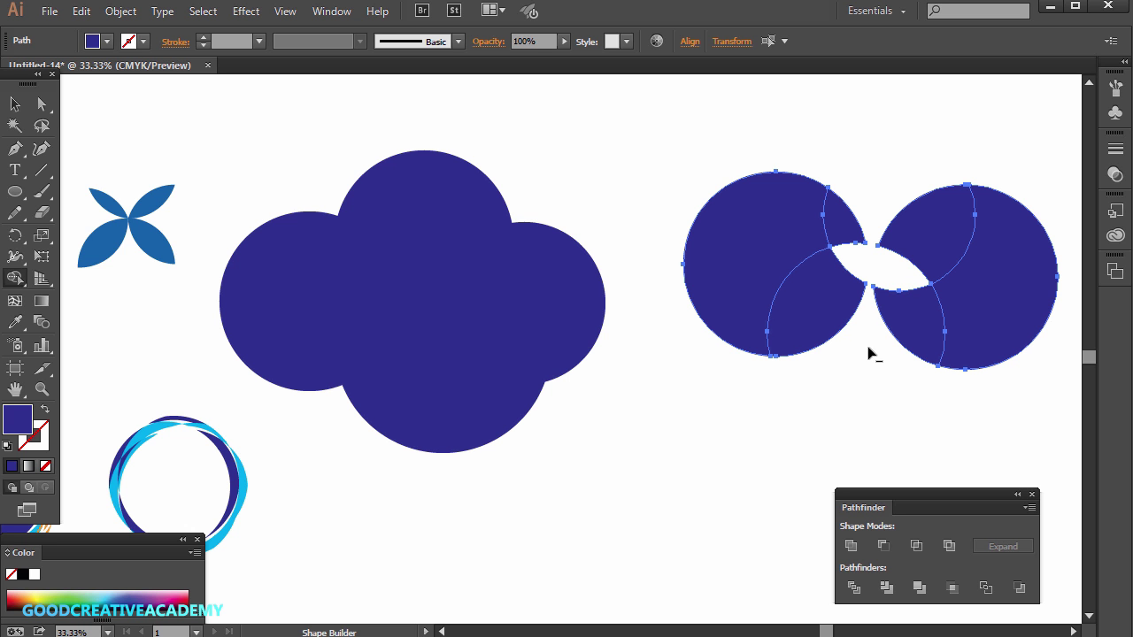
left_click(15, 104)
left_click(655, 145)
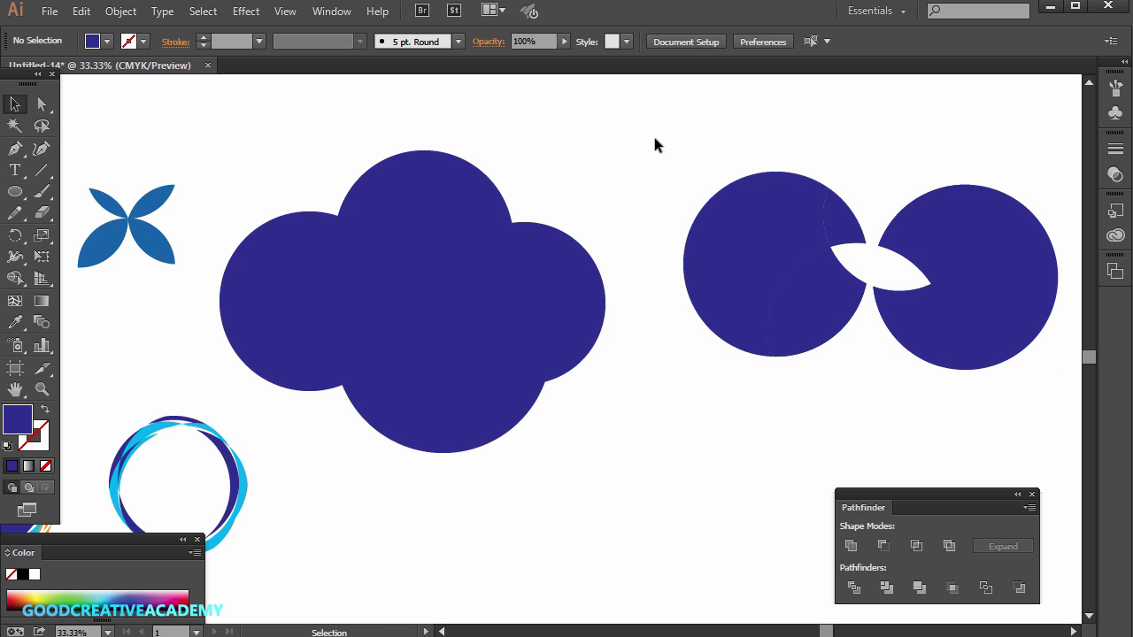
Move the left circle's main piece, its two leaf-shaped pieces and a piece of the right circle away from each other
left_click_drag(776, 215, 743, 185)
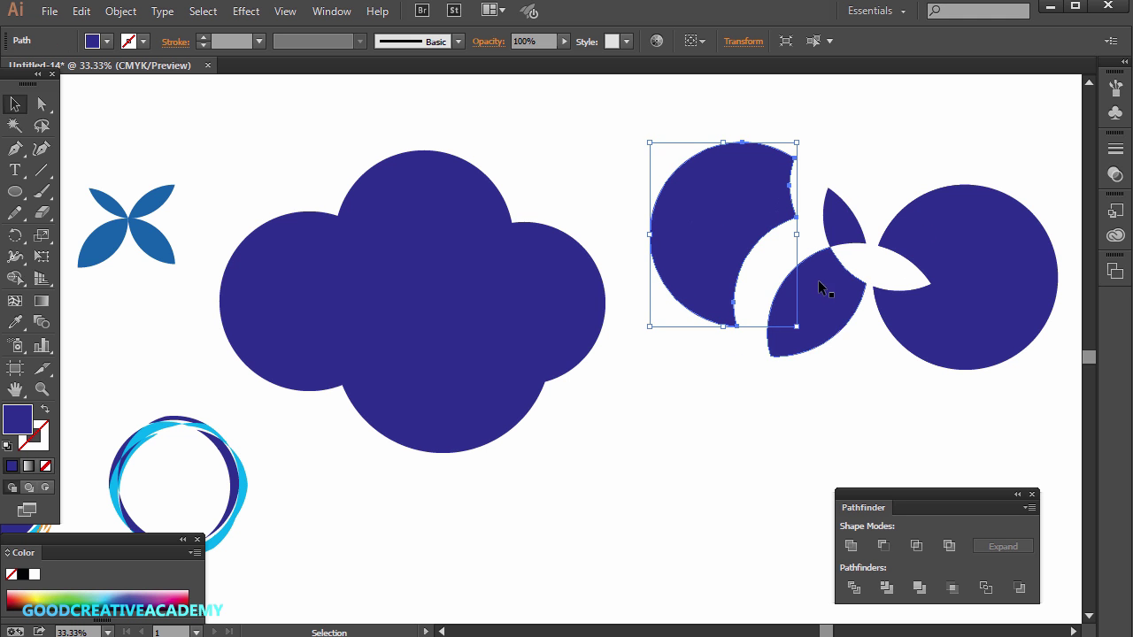
left_click_drag(822, 285, 829, 283)
left_click_drag(843, 221, 849, 184)
left_click_drag(933, 251, 962, 234)
left_click(920, 445)
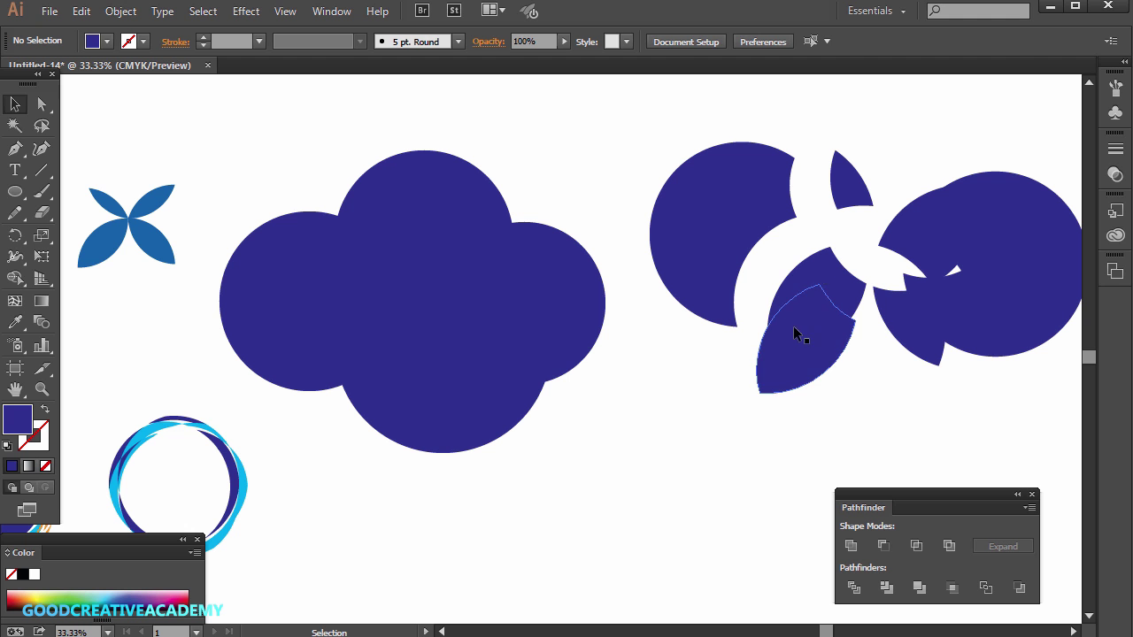
left_click_drag(805, 349, 871, 364)
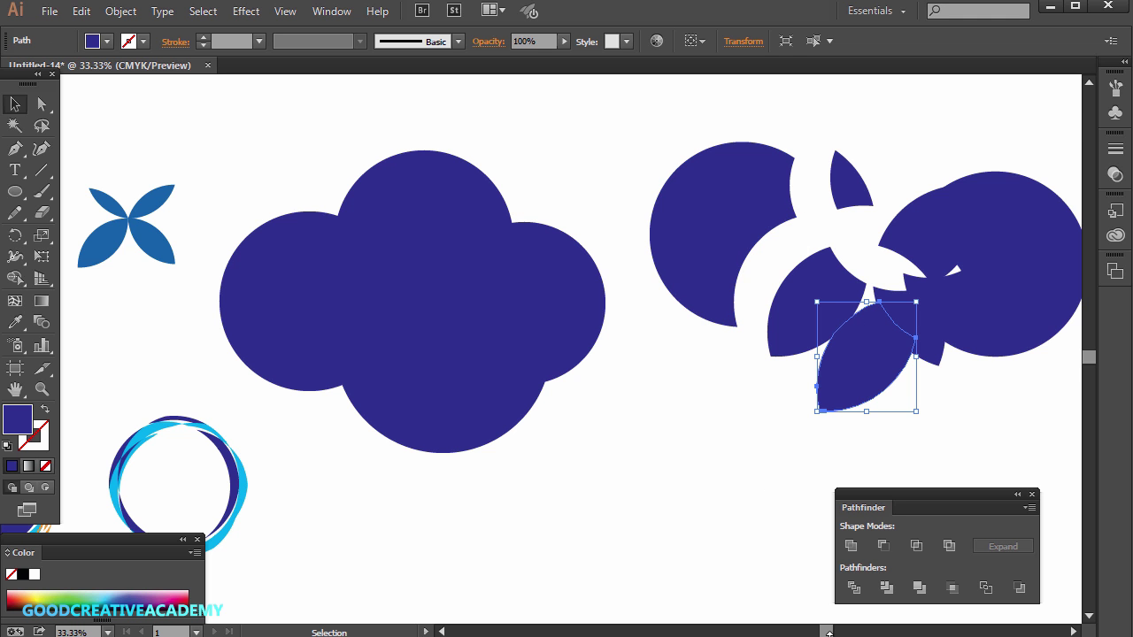
Fill the four outer areas of the overlapping circles around the light-blue petals with dark blue using the Live Paint Bucket, and deselect the group
left_click_drag(825, 632, 772, 632)
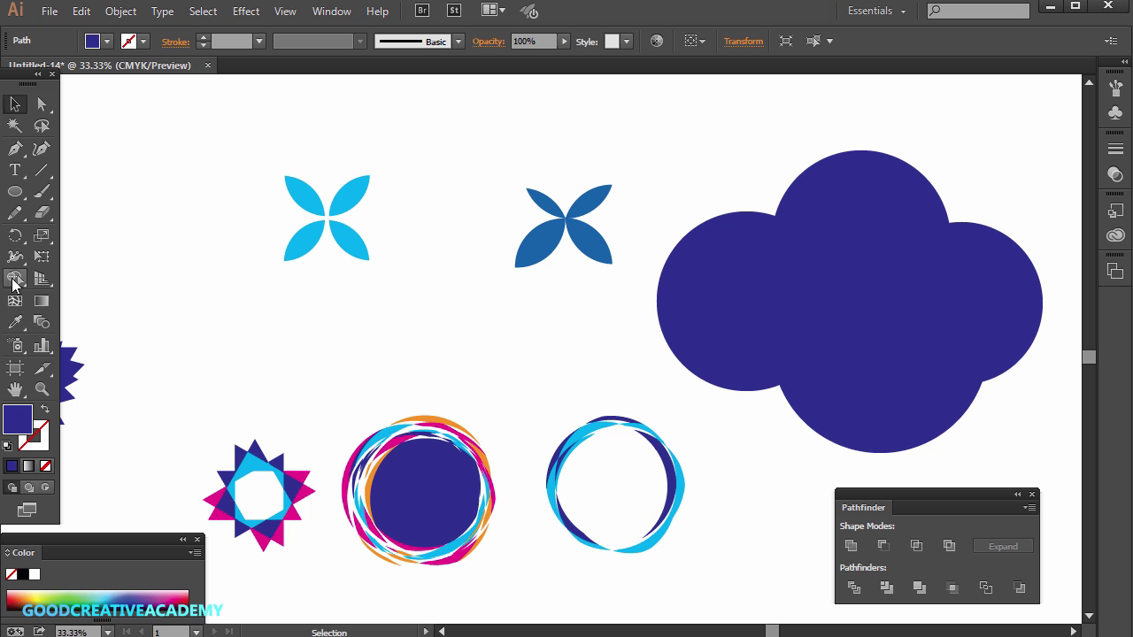
left_click(296, 202)
key("ctrl+alt+x")
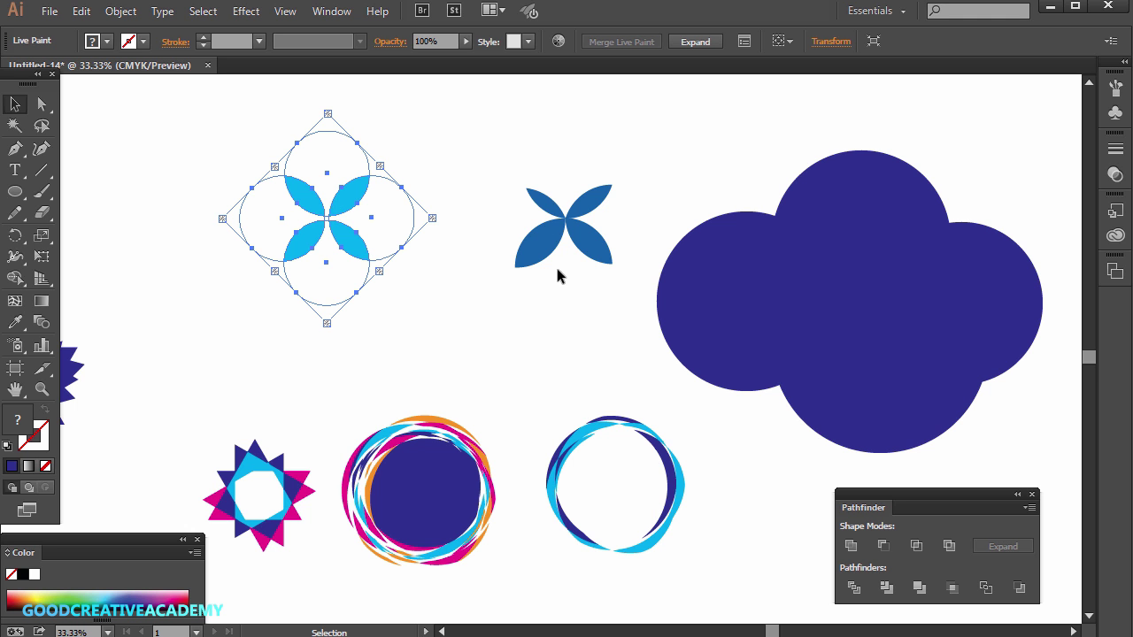
scroll(652, 422, "down", 3)
scroll(627, 425, "up", 6)
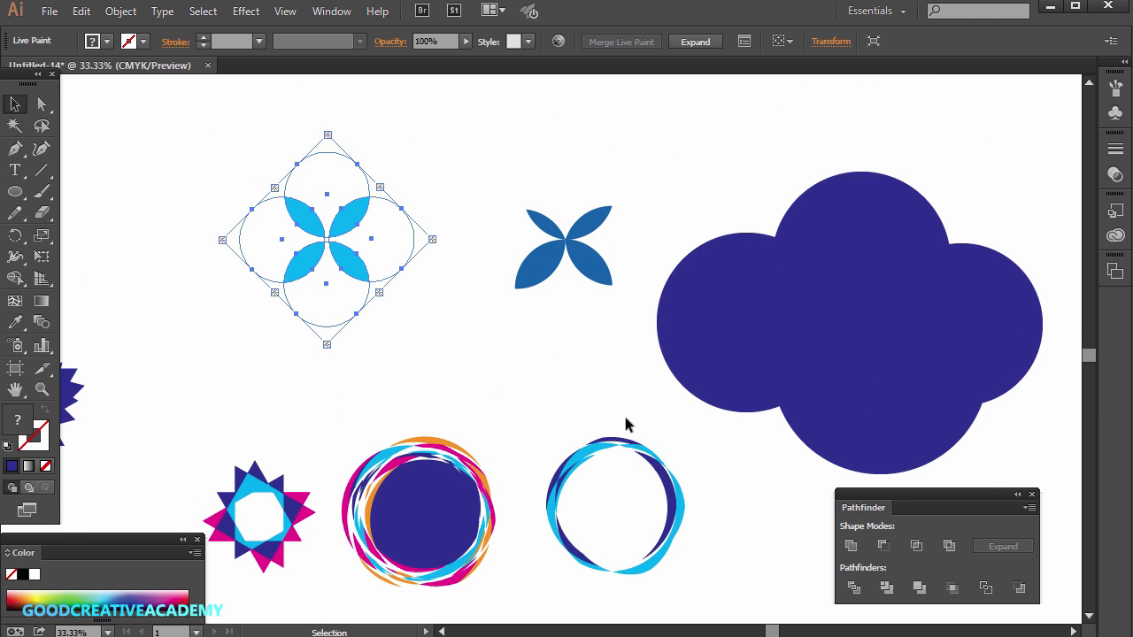
scroll(469, 383, "down", 4)
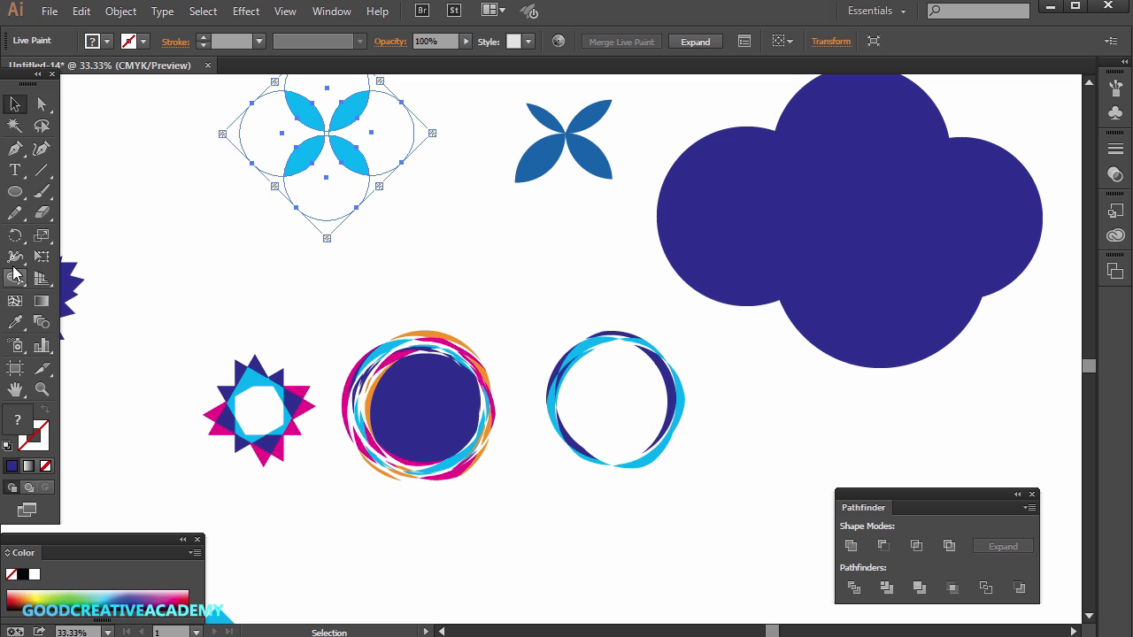
mouse_move(15, 282)
left_mouse_down()
mouse_move(55, 299)
mouse_move(104, 292)
left_mouse_up()
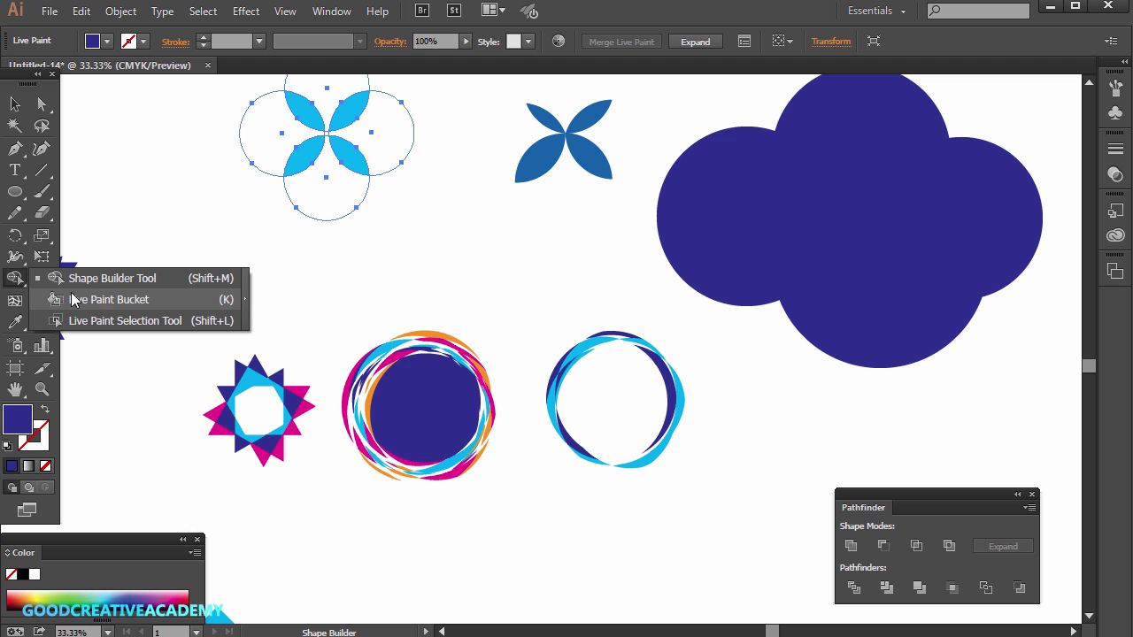
left_click(102, 299)
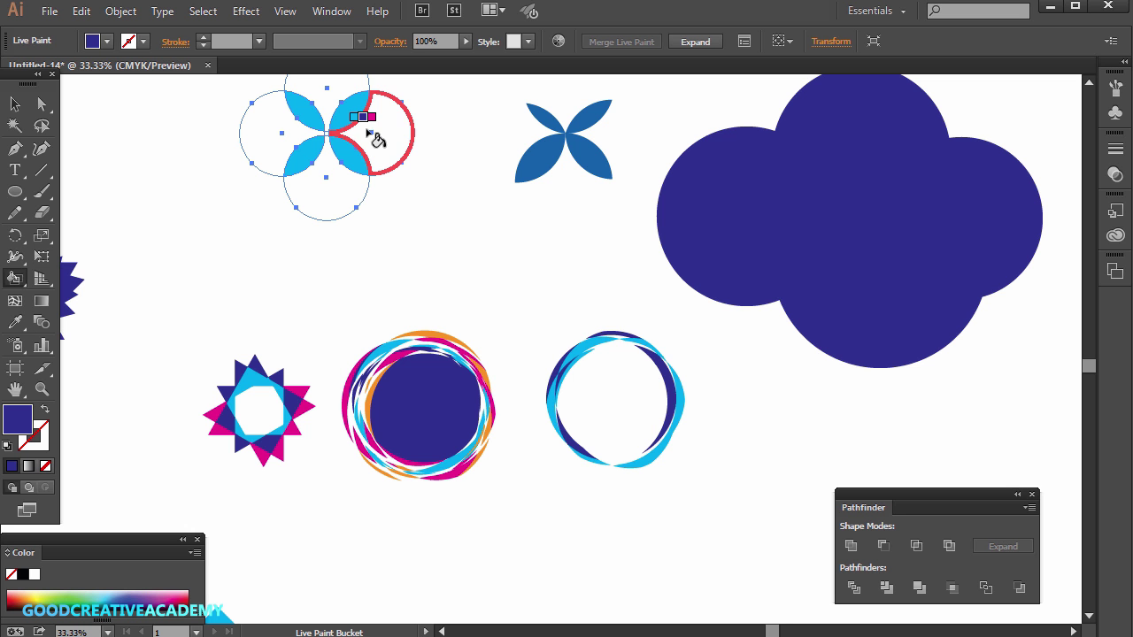
scroll(292, 248, "up", 4)
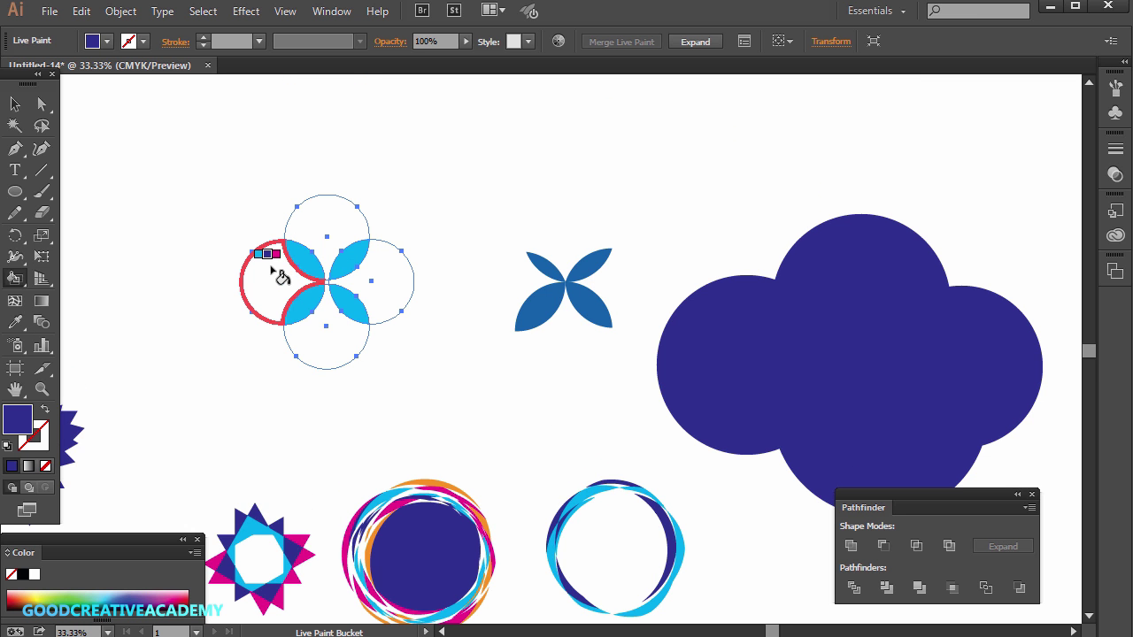
left_click(273, 266)
left_click(323, 228)
left_click(394, 284)
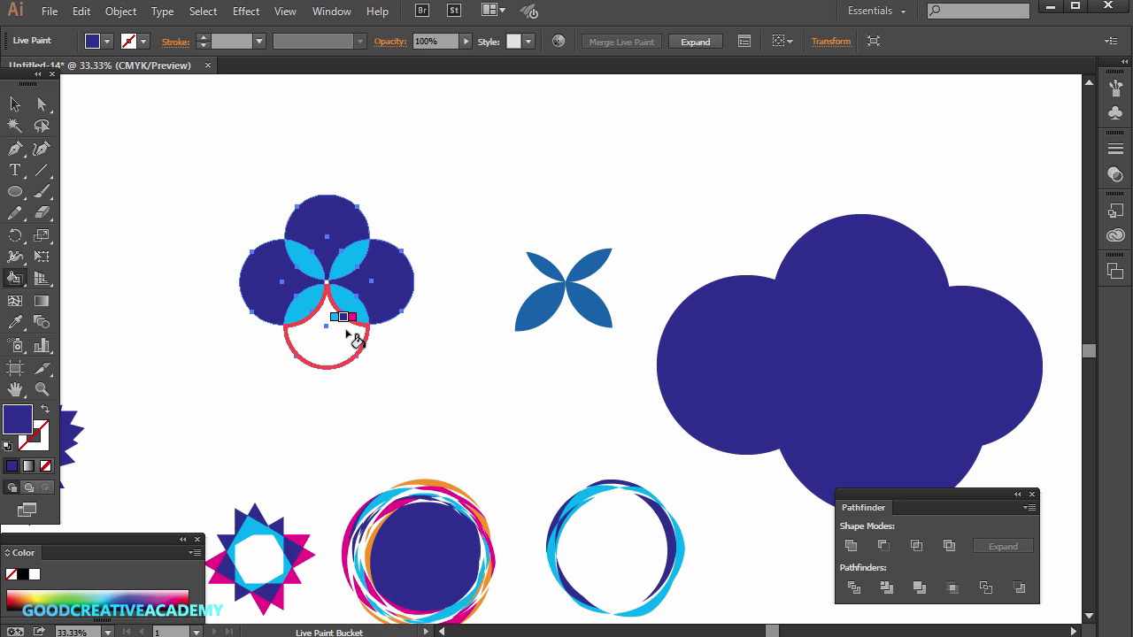
left_click(348, 336)
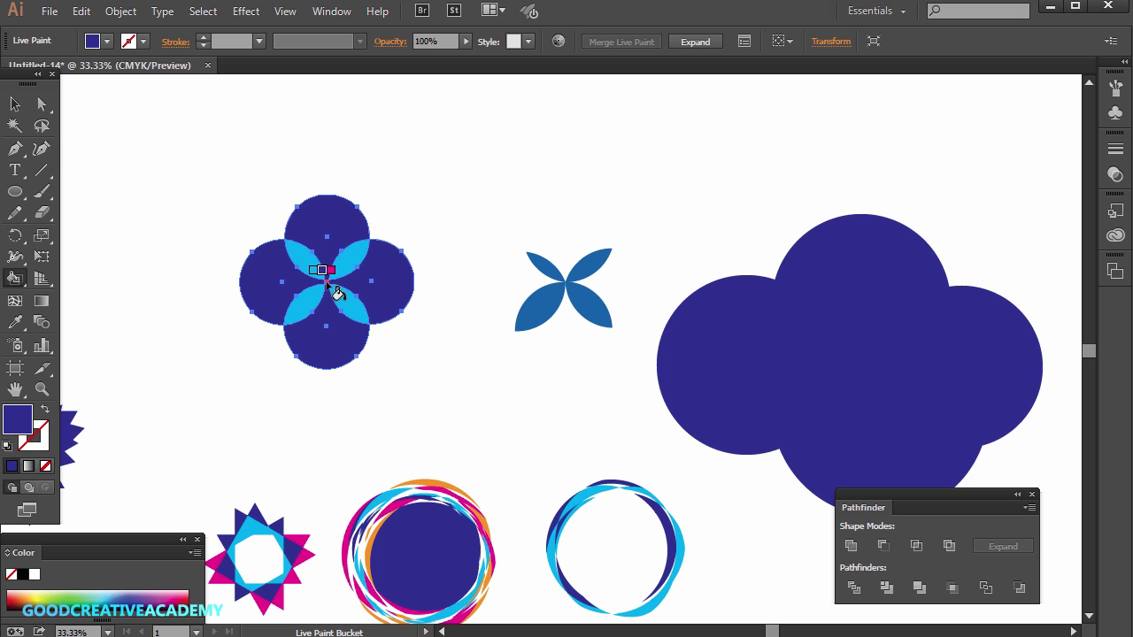
left_click(15, 103)
left_click(190, 233)
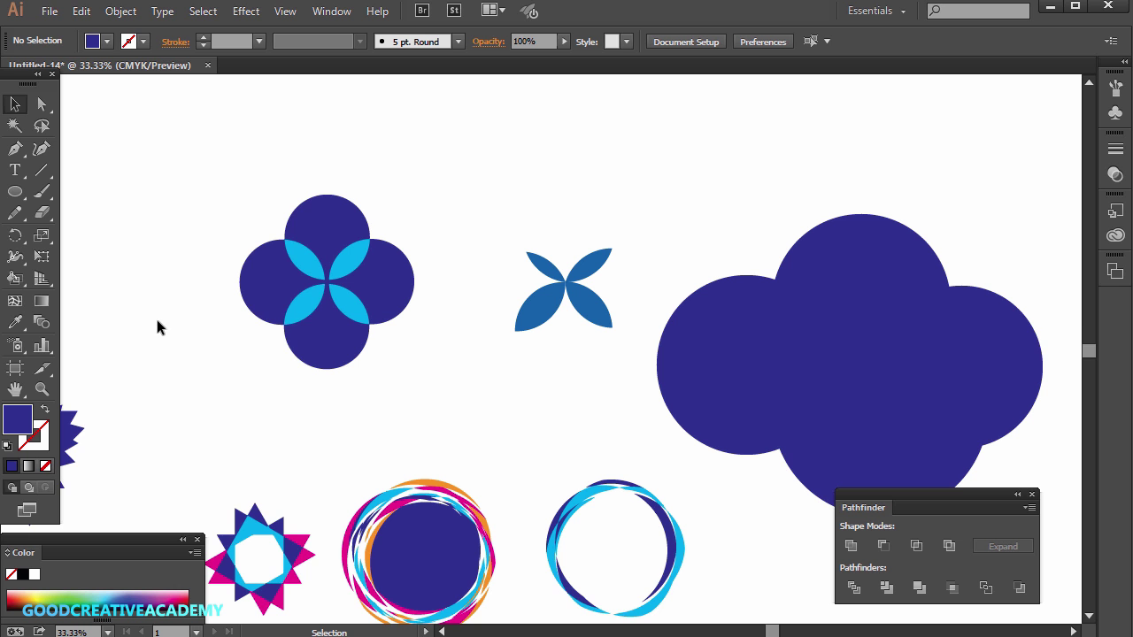
Open the Save for Web settings, view the available image formats, and leave without exporting
scroll(154, 314, "down", 2)
left_click(49, 11)
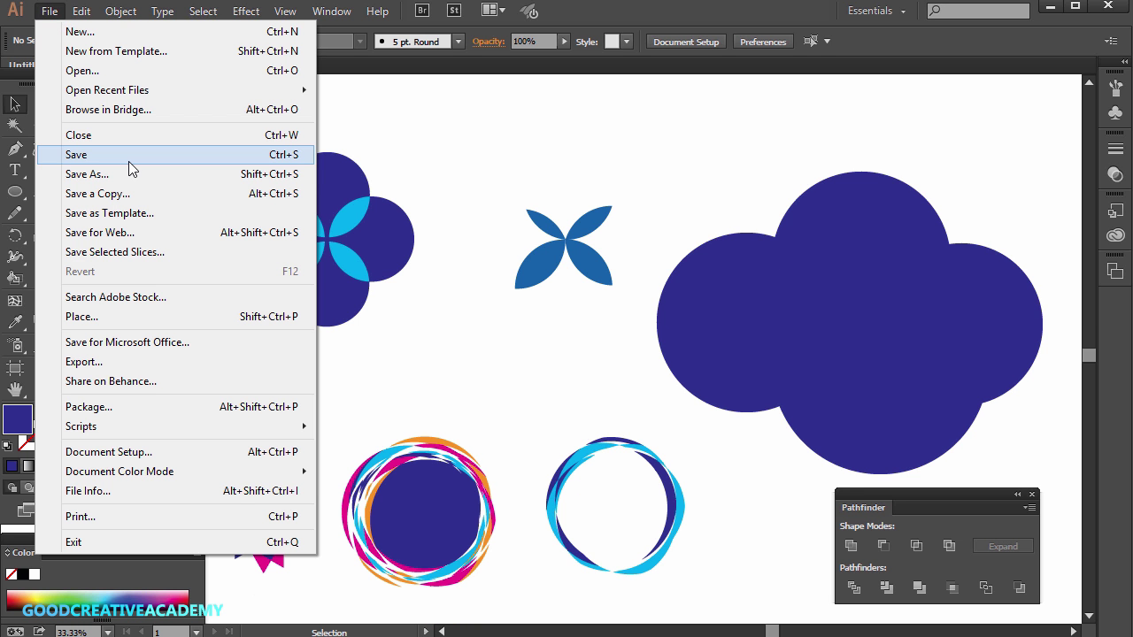
left_click(150, 233)
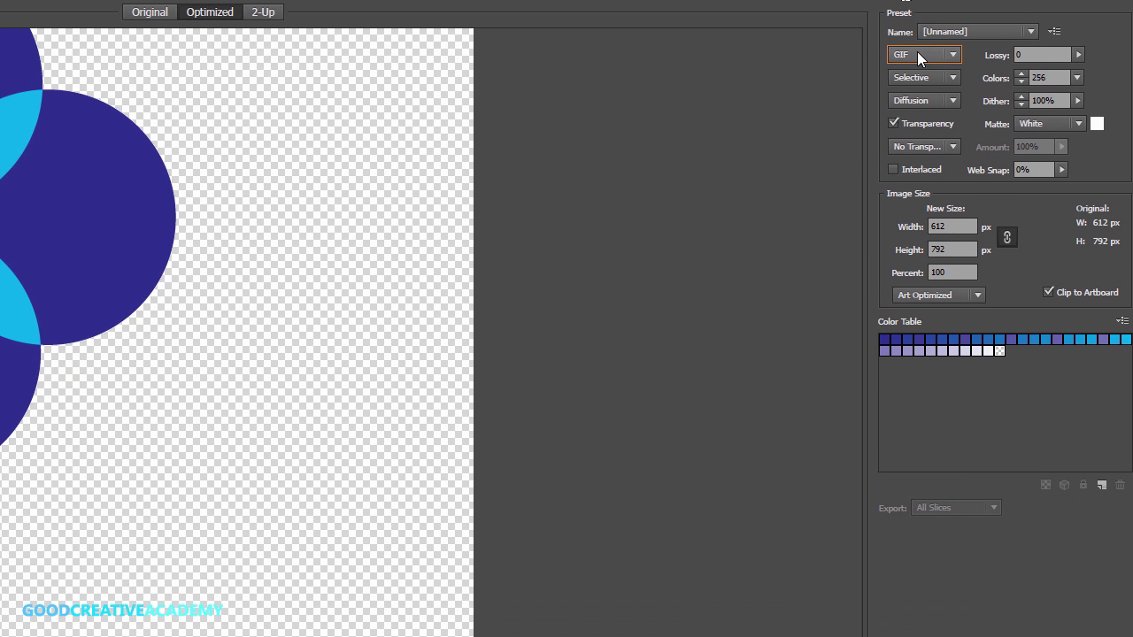
left_click(922, 53)
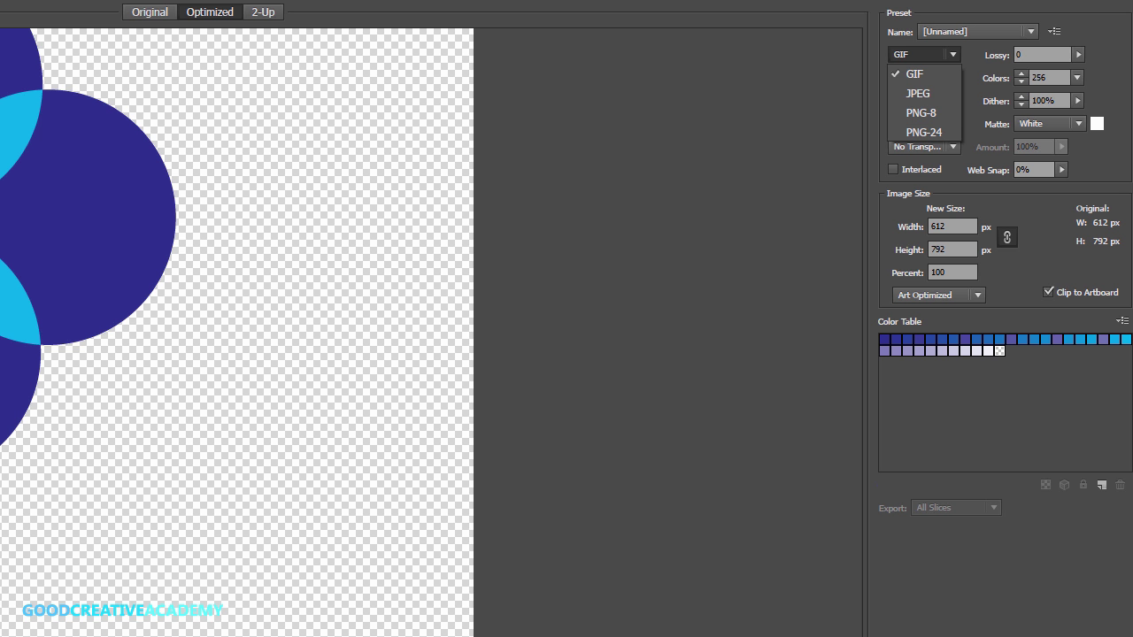
key("Escape")
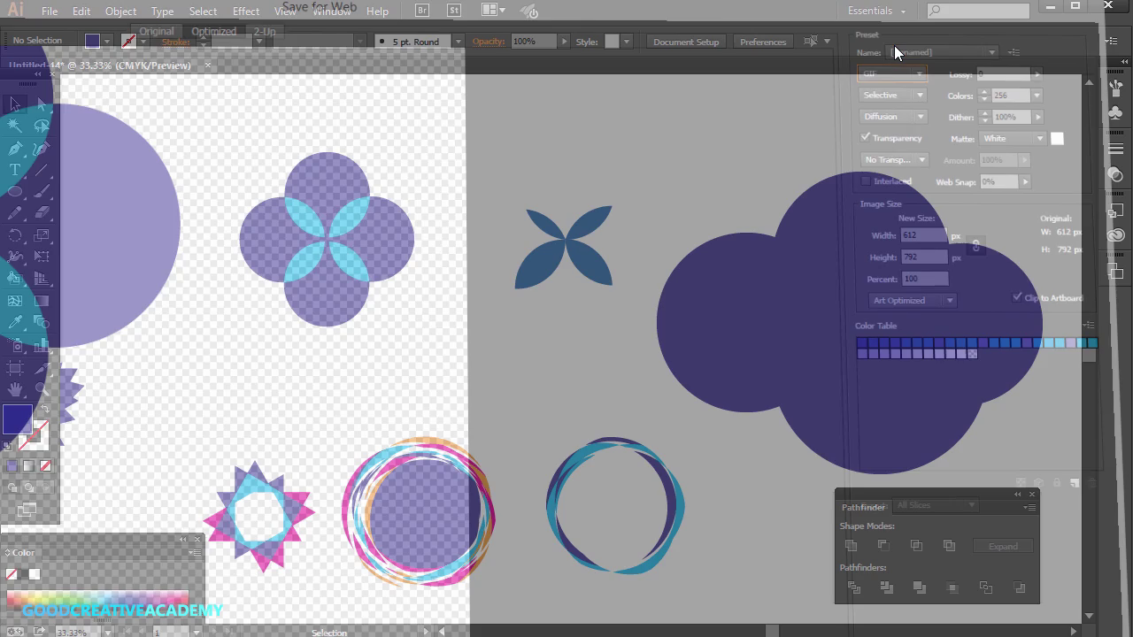